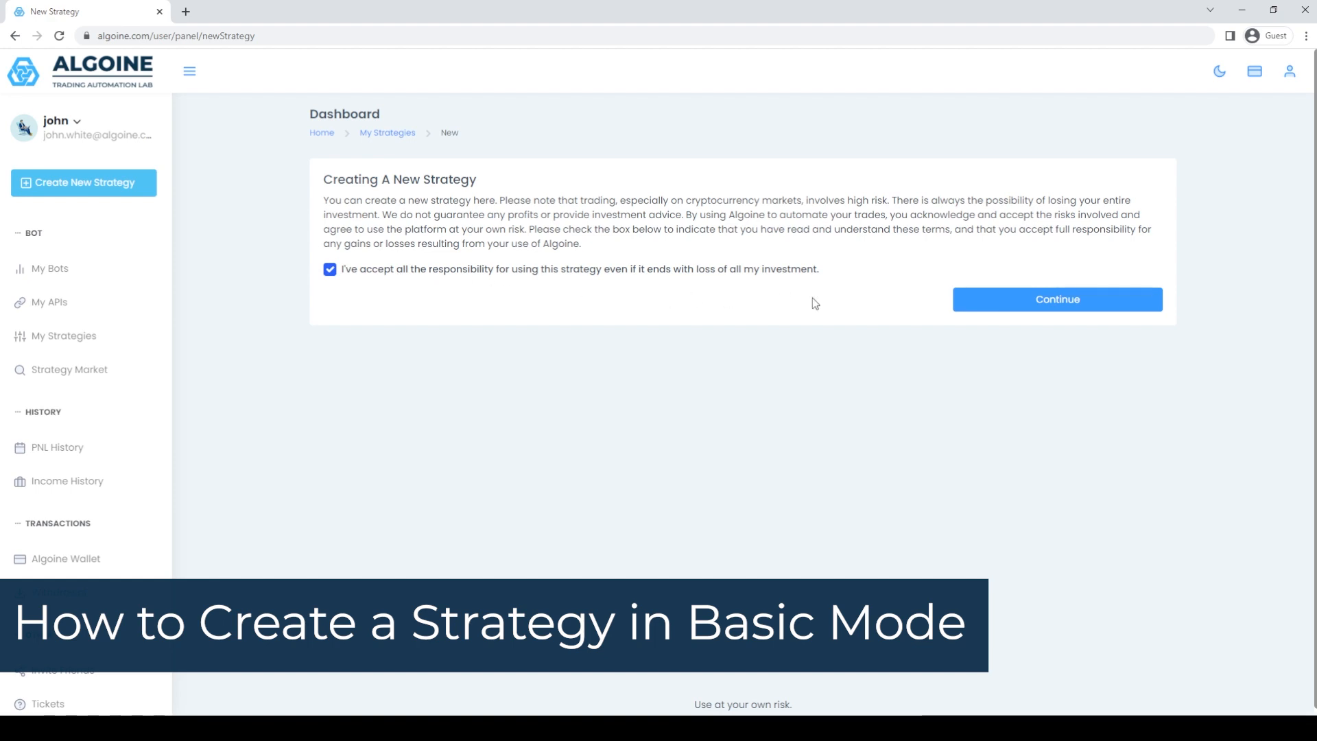
Accept the risk terms by continuing and name the new strategy "My Strategy".
click(1033, 302)
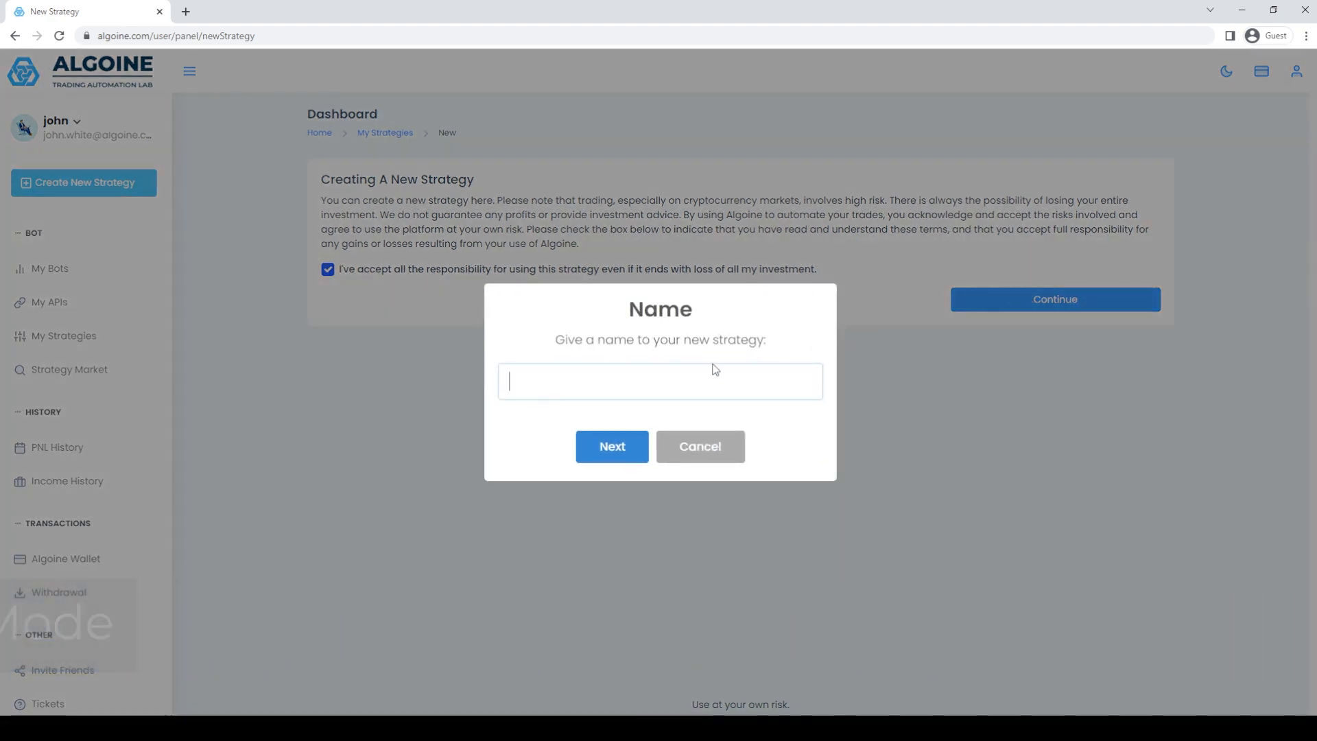
text(My Strategy)
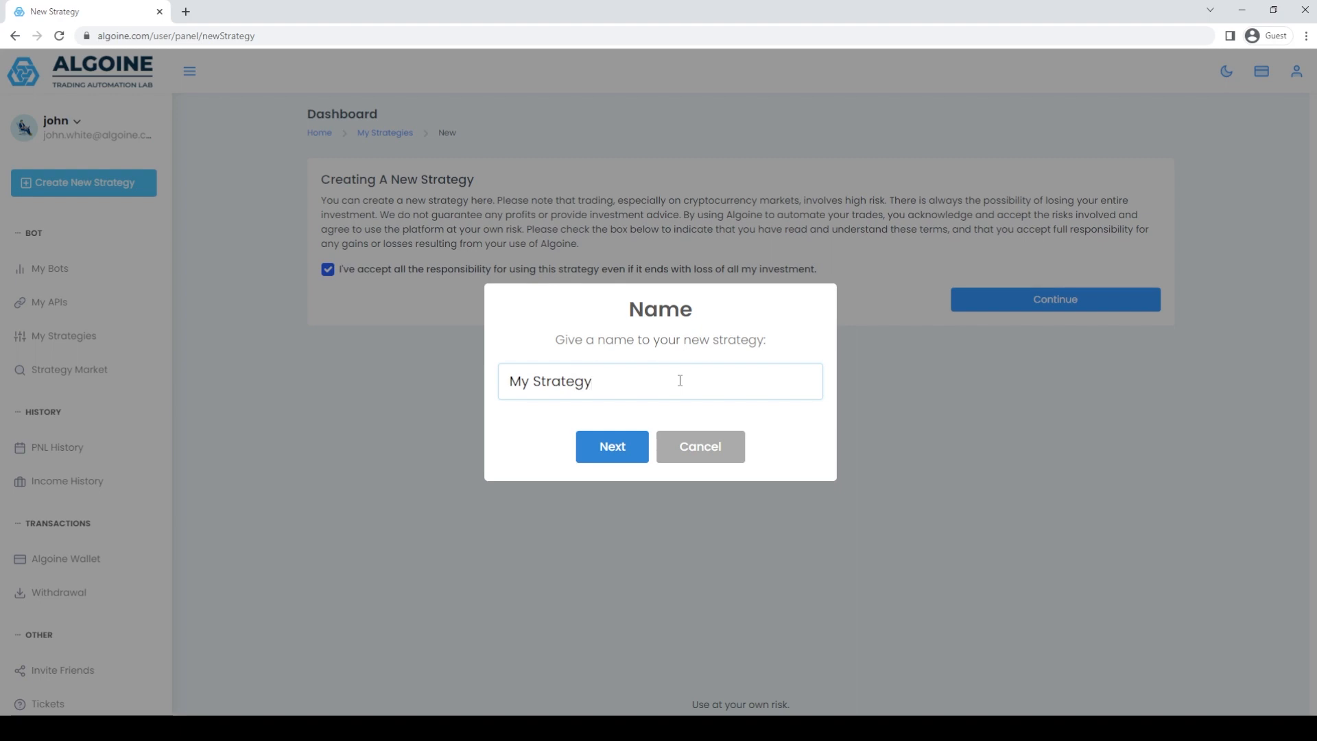
click(621, 447)
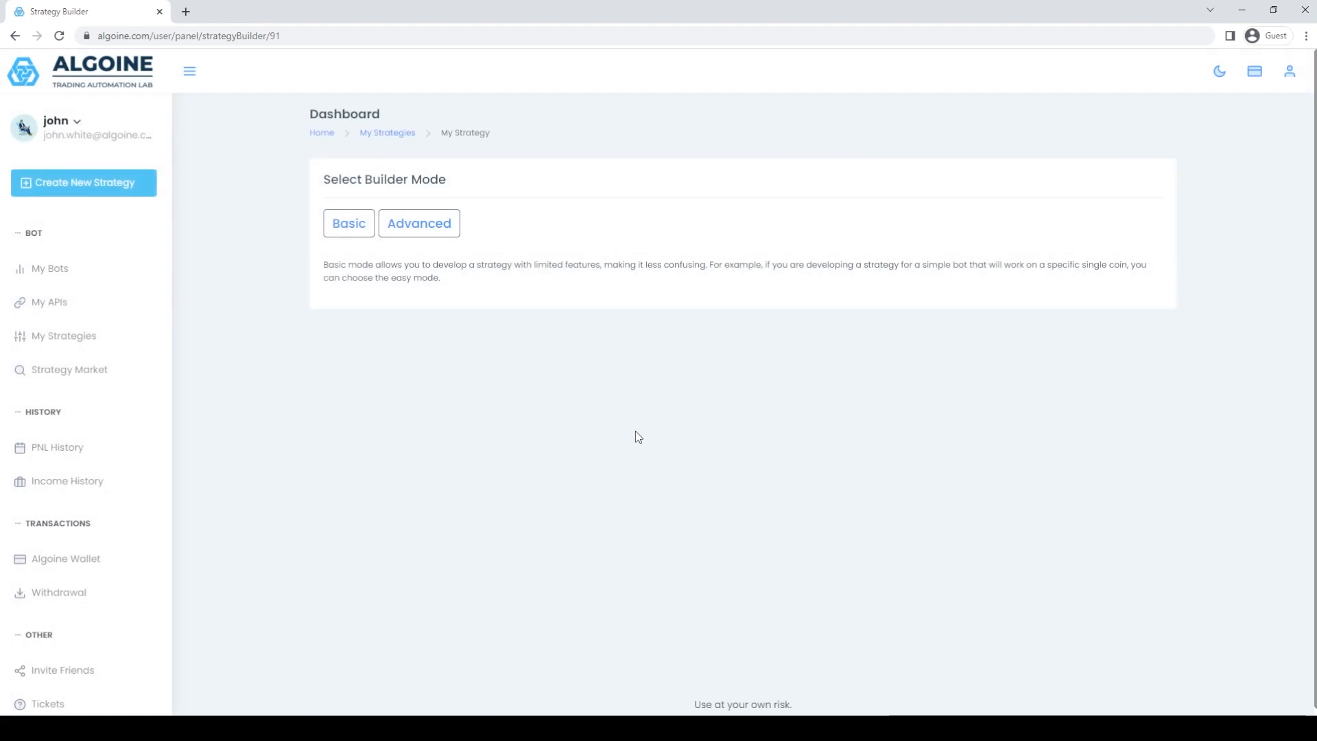
Choose the Basic builder mode and set the strategy's market type to Futures.
click(356, 230)
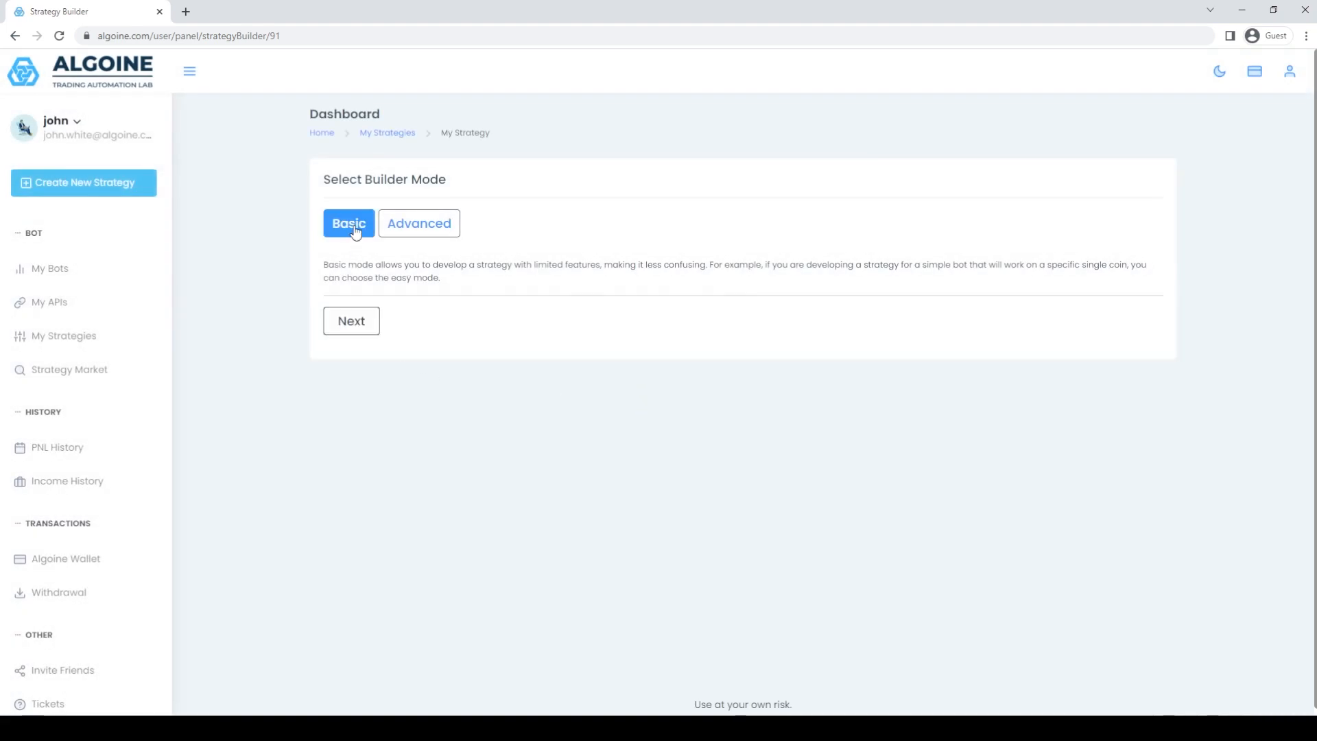
click(352, 322)
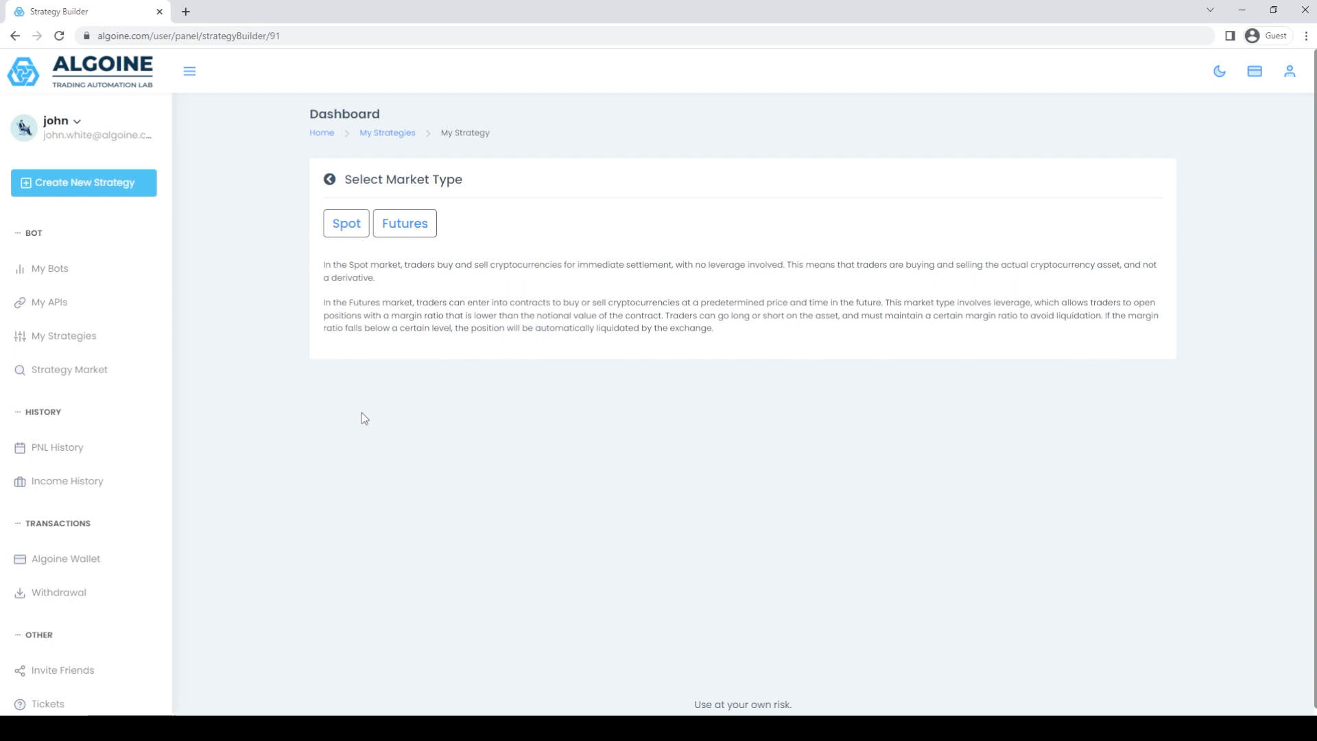
click(414, 236)
click(360, 370)
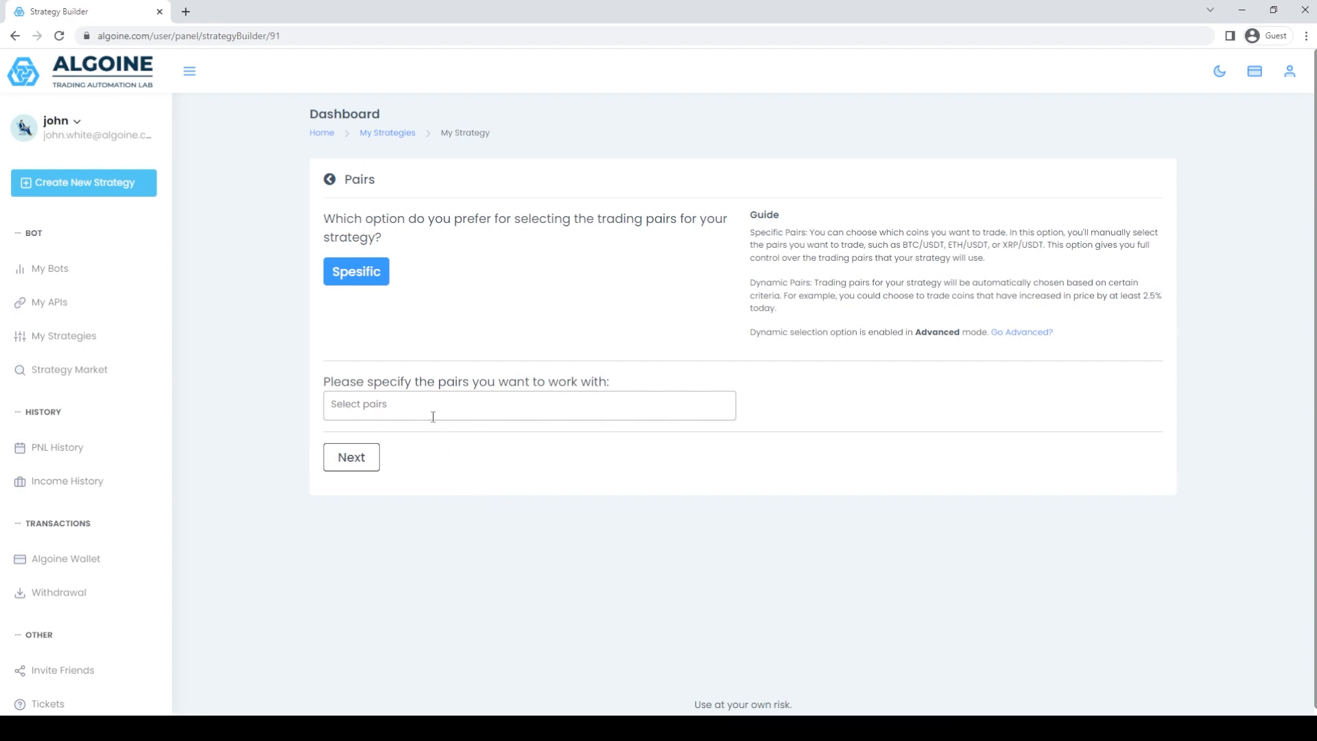
Select BTCUSDT, BNBUSDT, ETHUSDT and DOGEUSDT as the strategy's specific trading pairs.
click(430, 411)
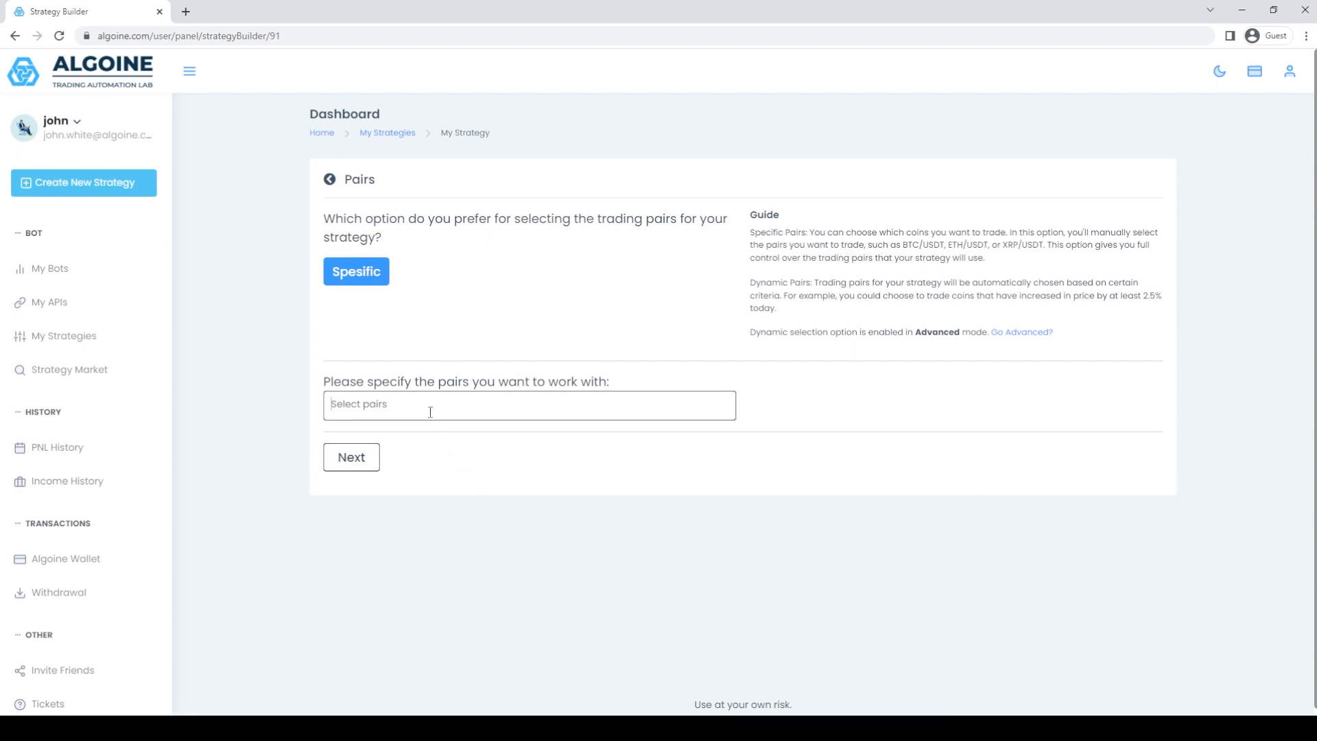
scroll(439, 456, down, 5)
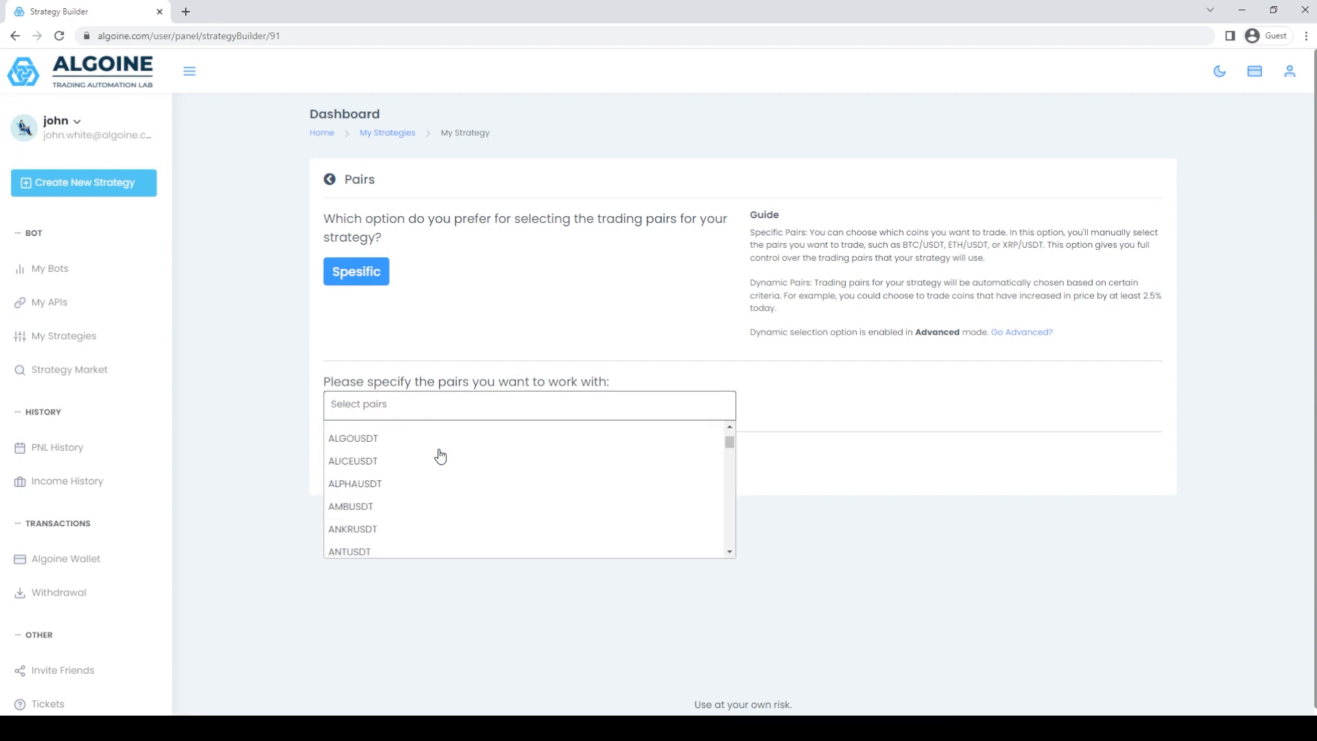
scroll(440, 456, down, 5)
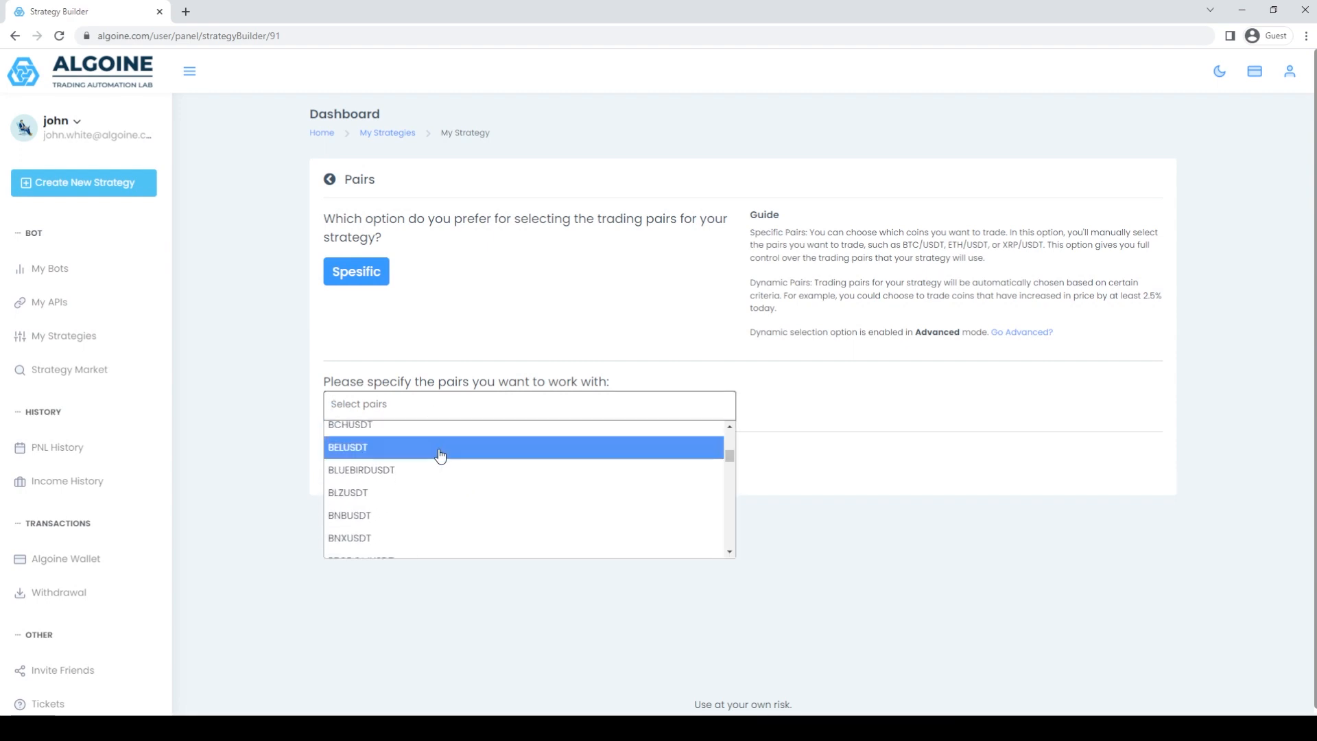
click(407, 520)
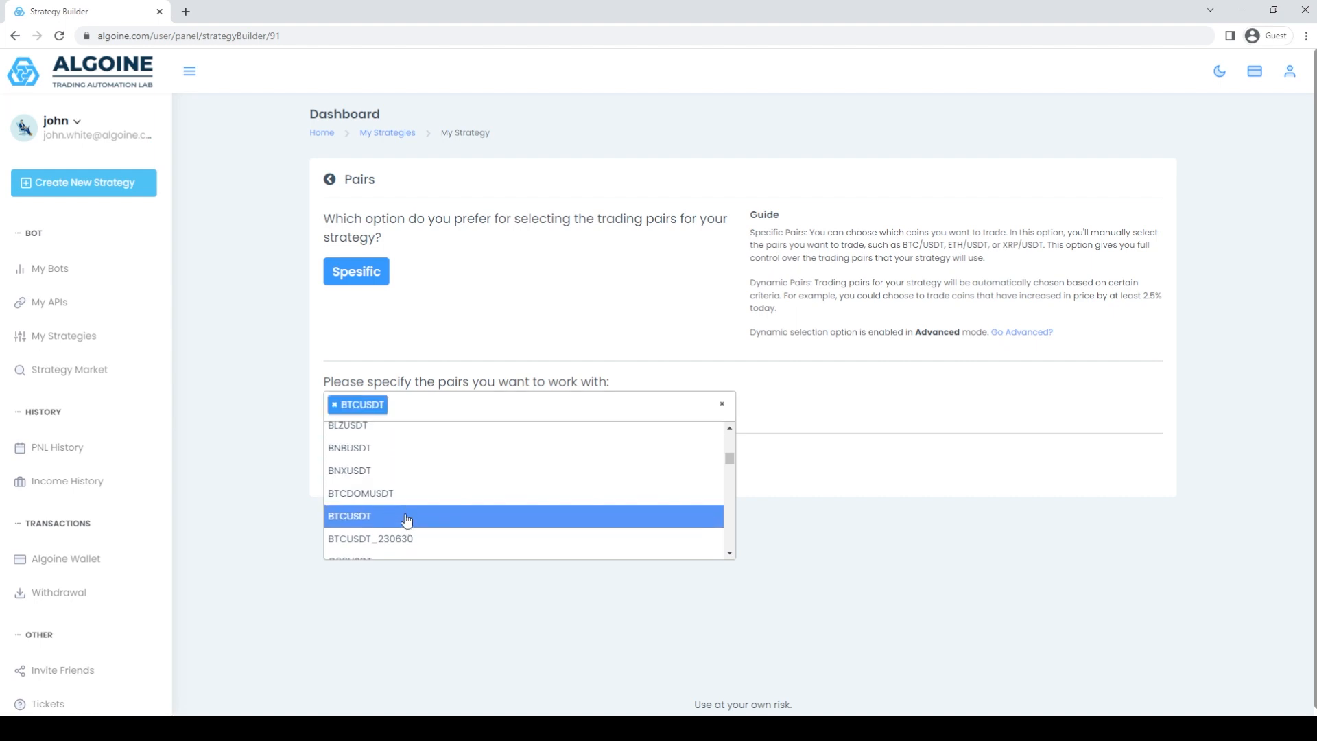
click(400, 456)
scroll(400, 456, down, 6)
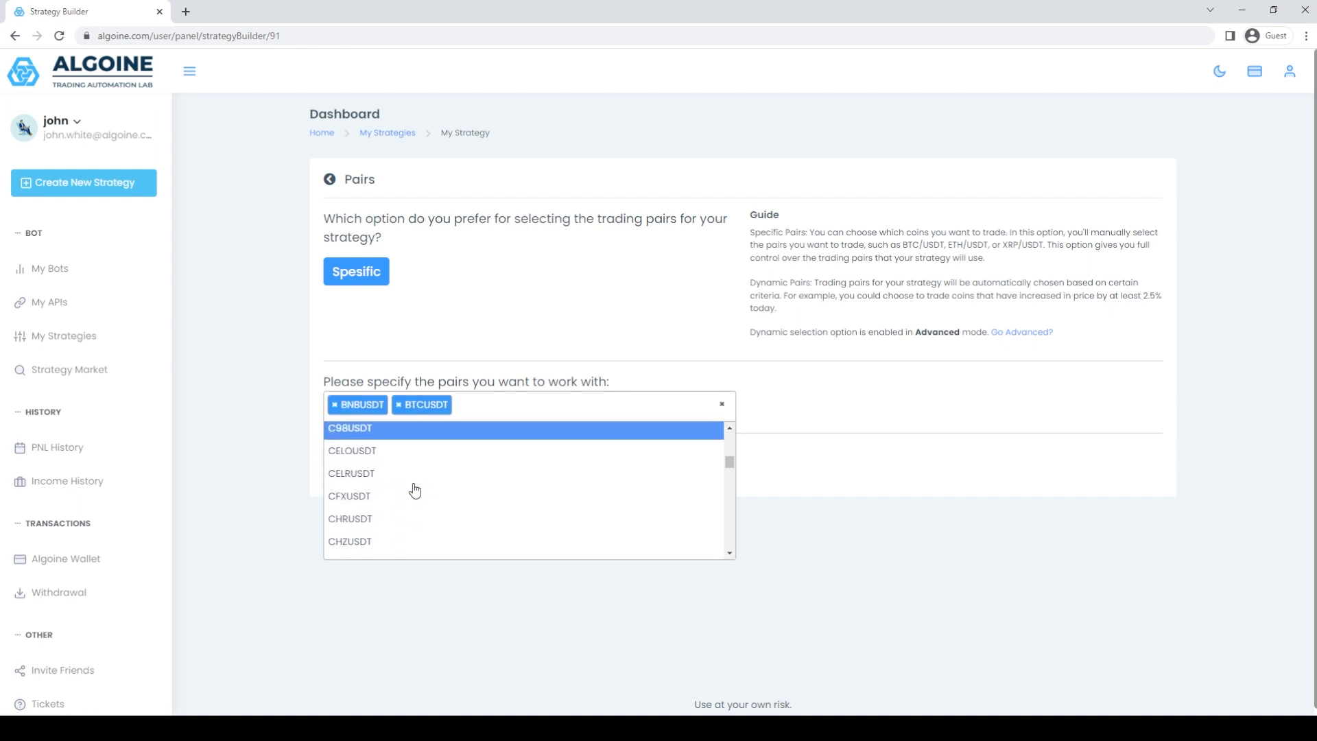
scroll(414, 489, down, 4)
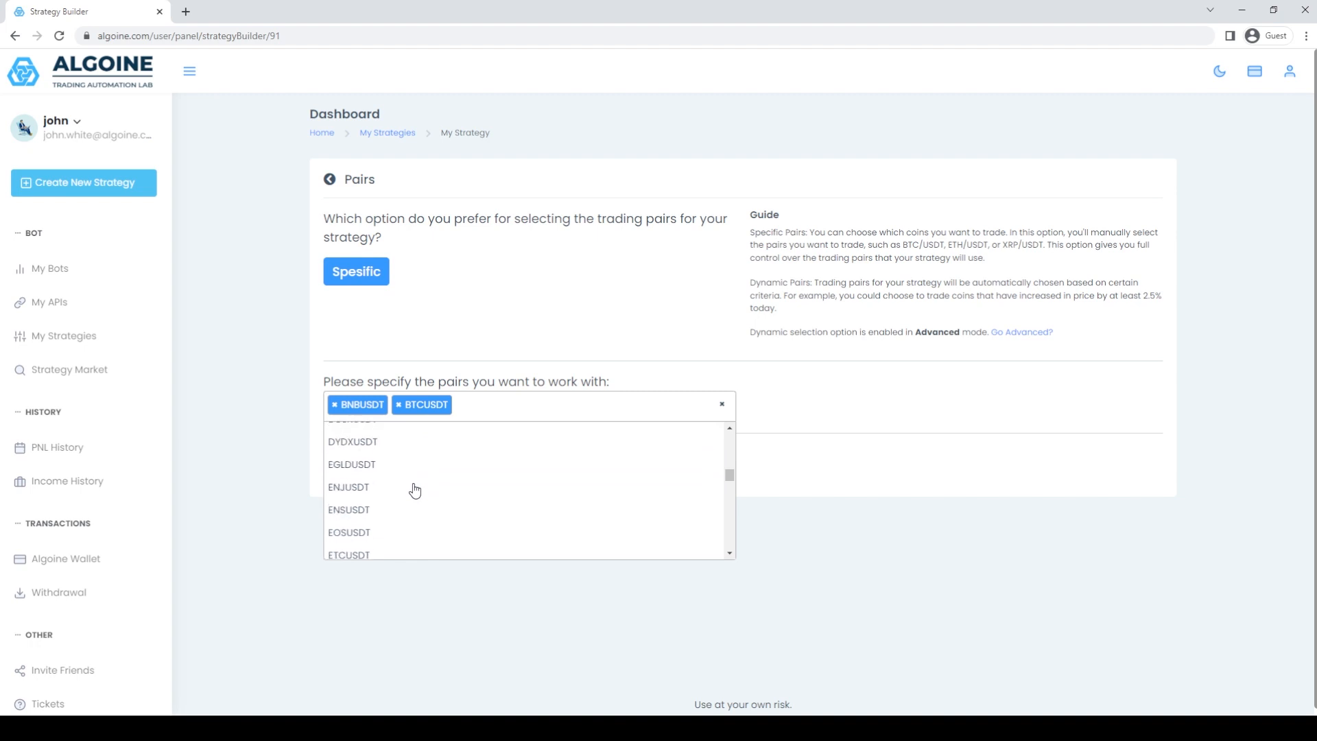
click(418, 514)
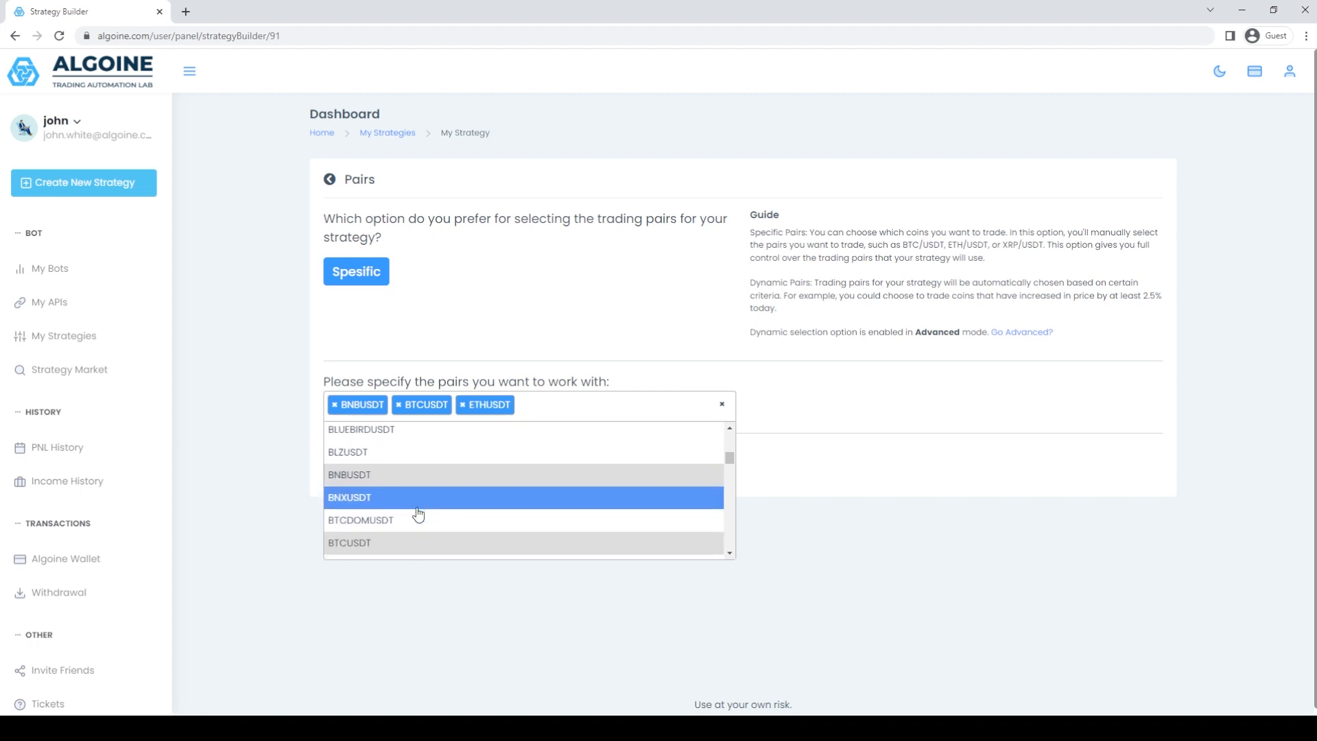
scroll(418, 514, down, 7)
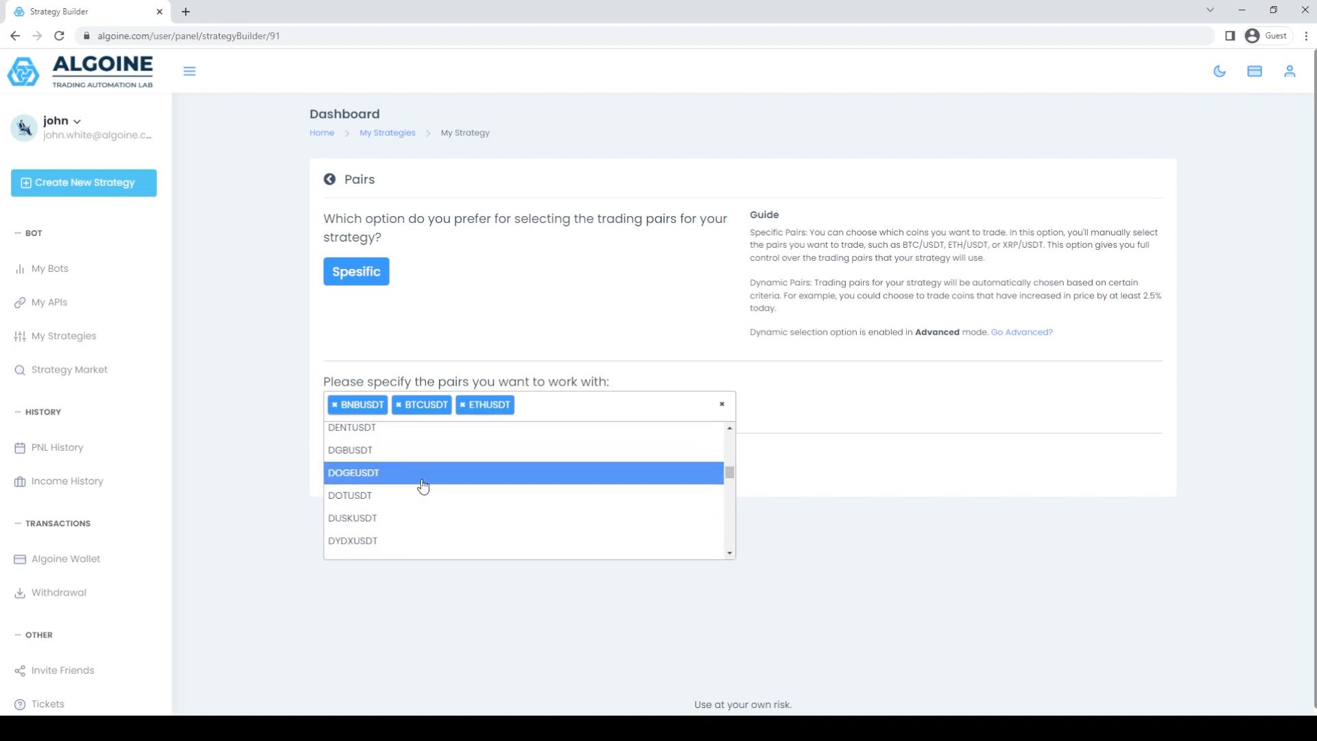
click(420, 477)
click(884, 489)
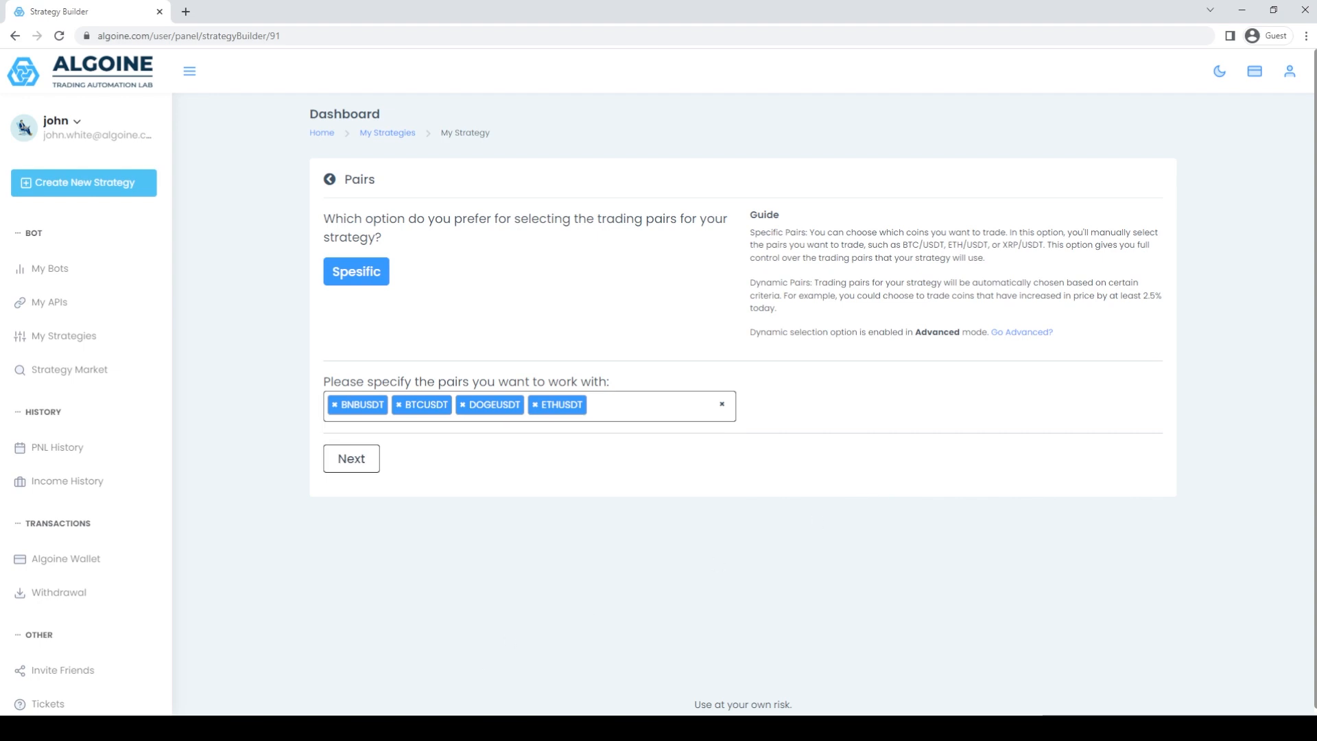
Proceed from the pairs to the time frames and choose only H1 for the strategy.
click(357, 463)
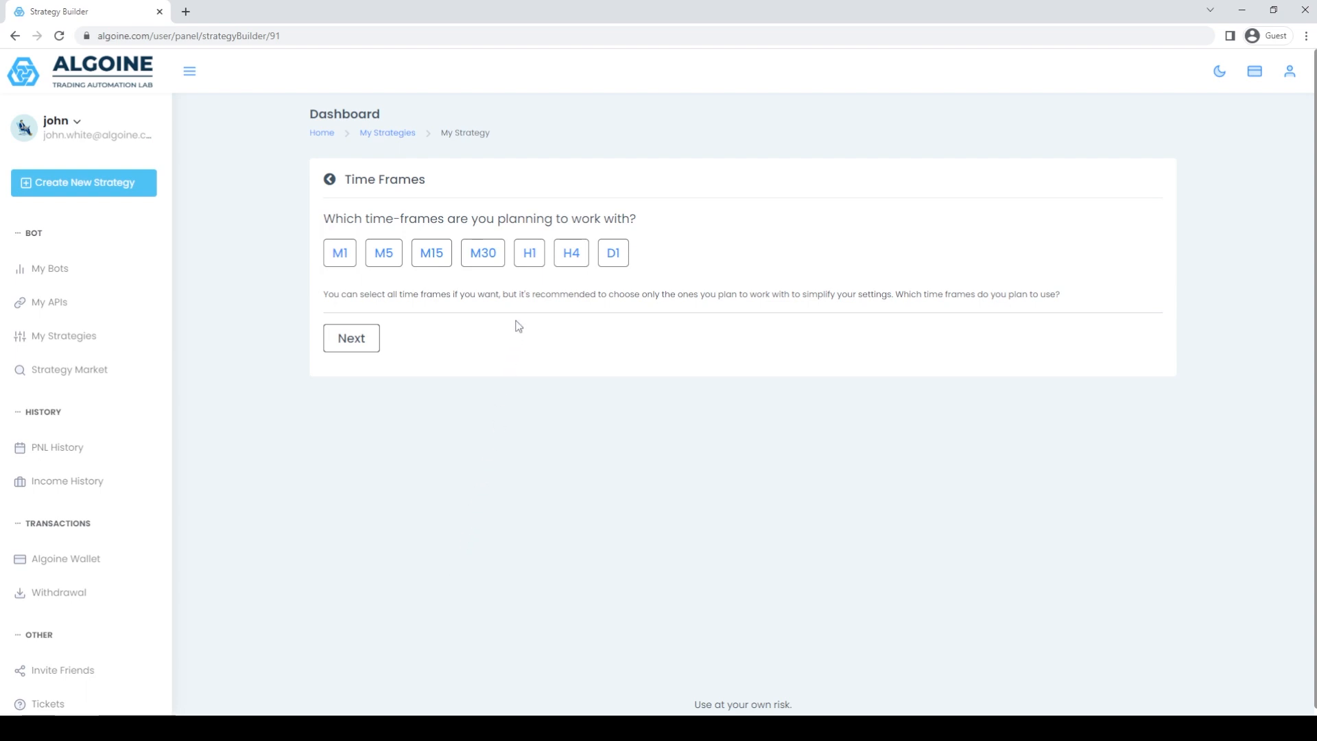
click(534, 265)
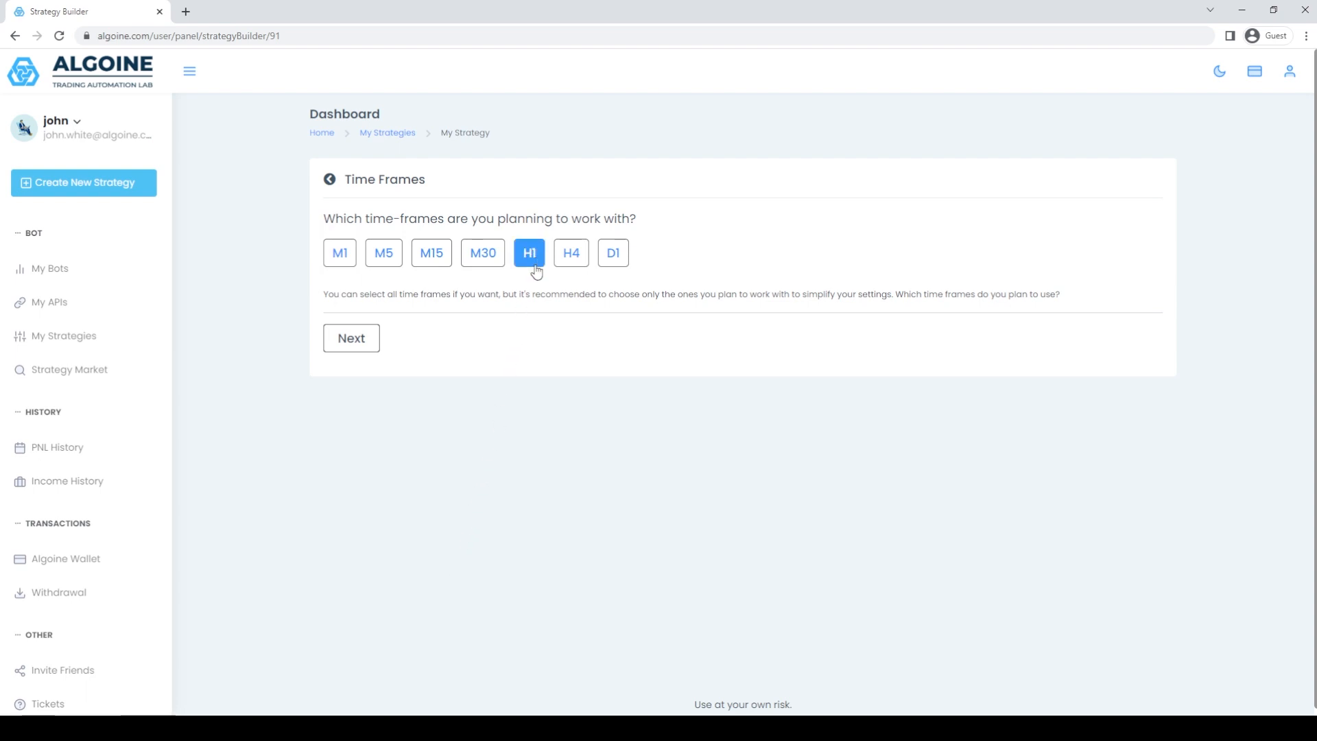
click(364, 346)
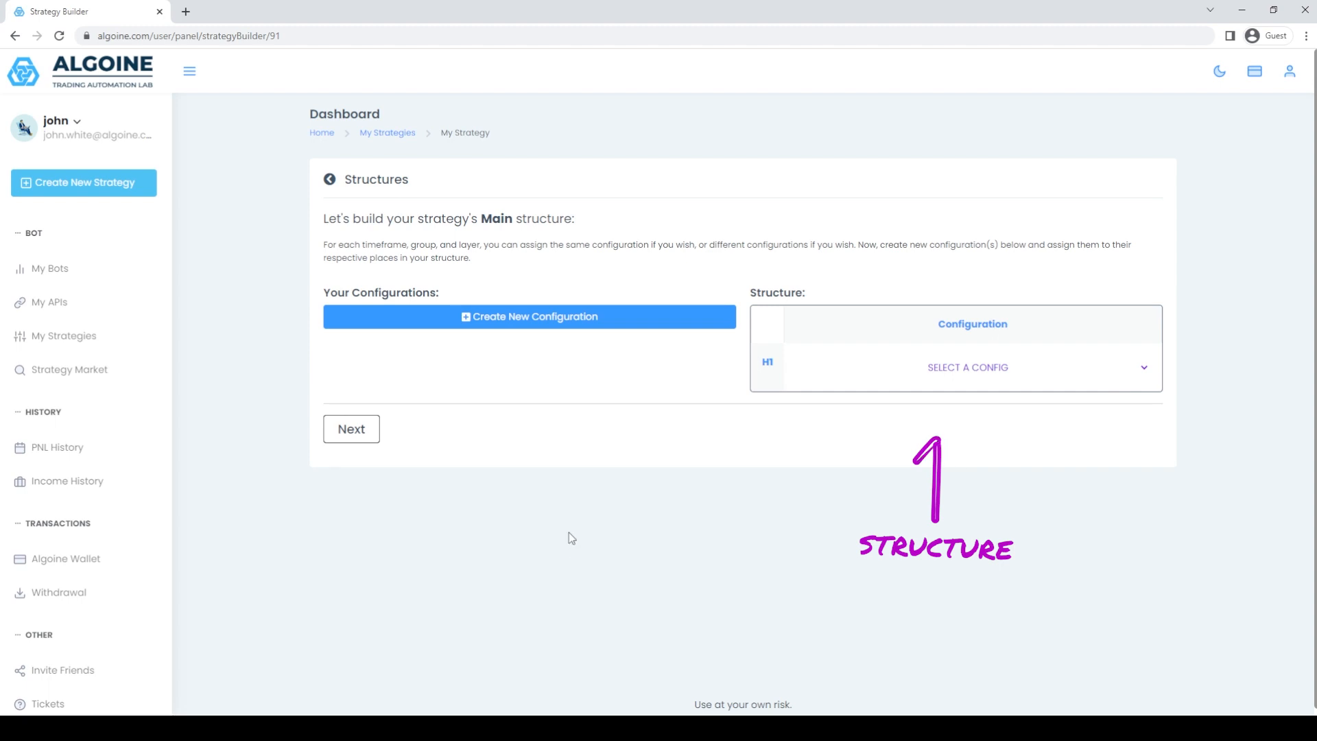
Start a new configuration for the main structure and name it "my config".
click(538, 321)
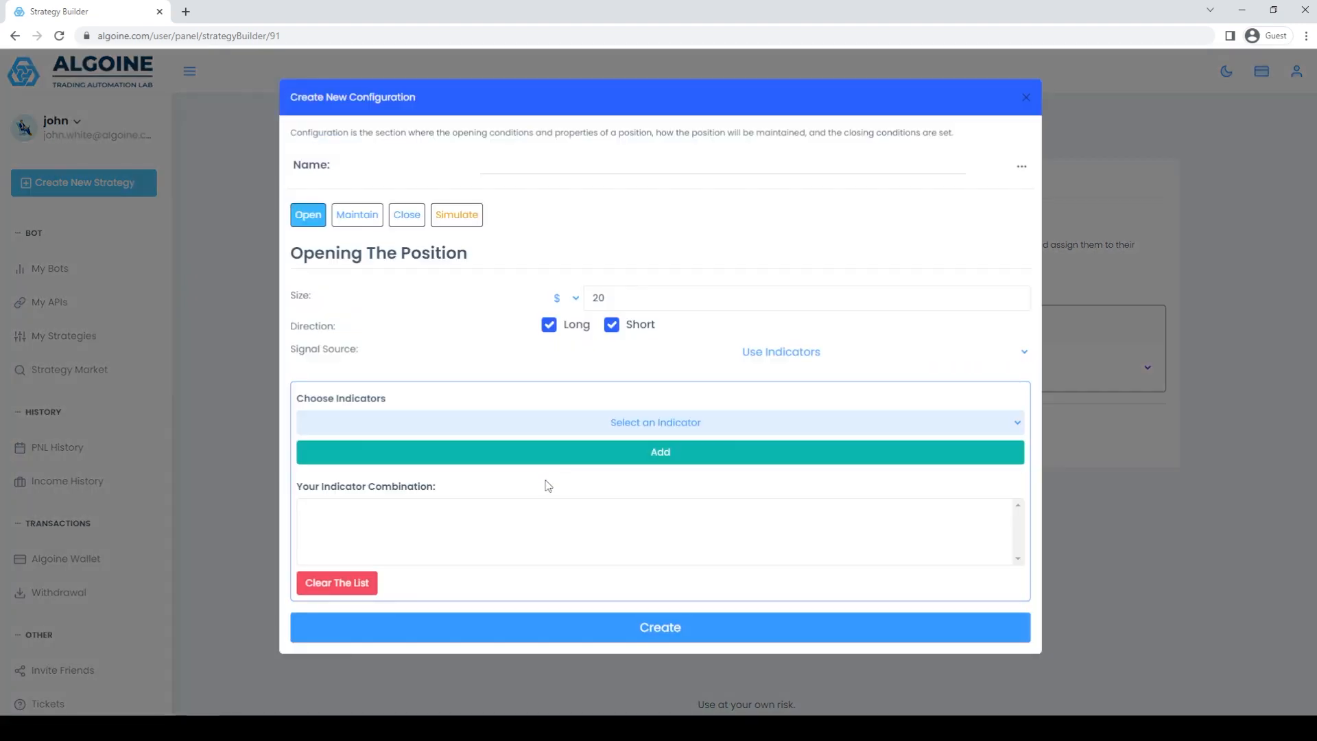
click(606, 167)
text(my config)
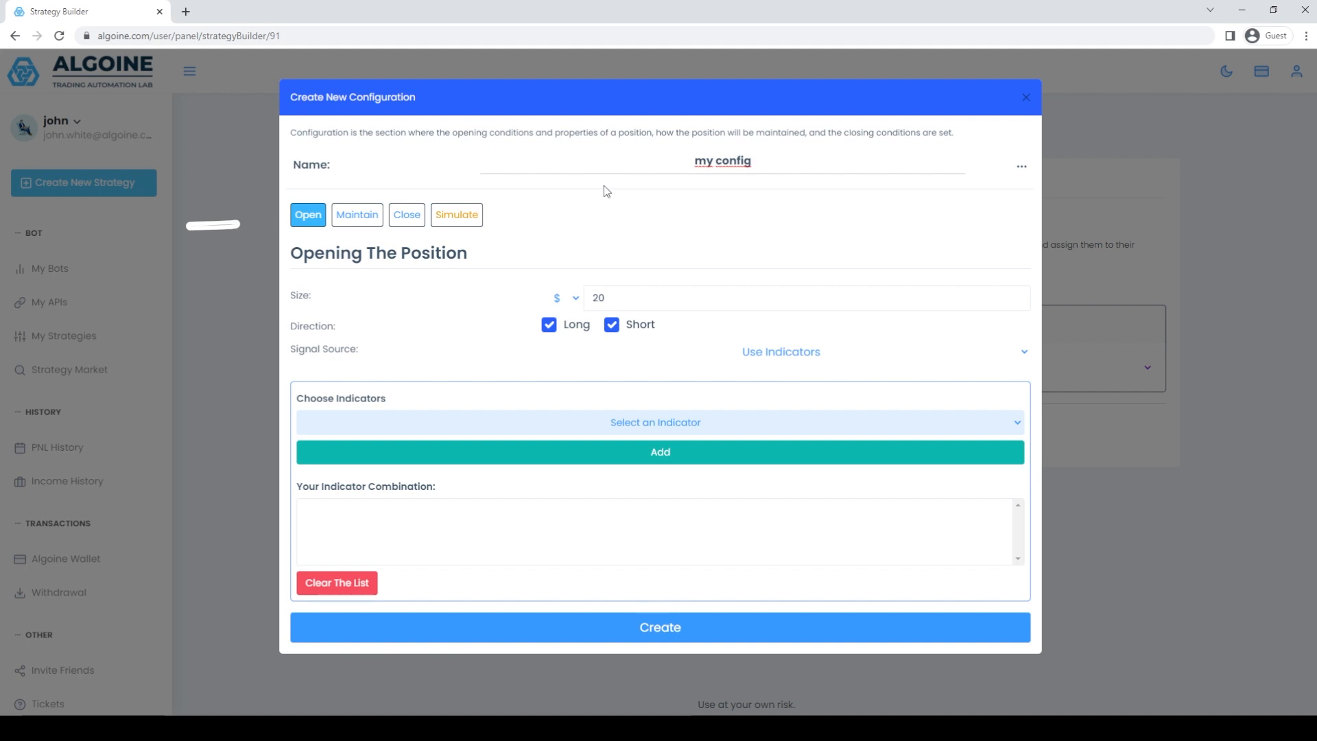
Set the opening position size to 5 %, using percent as the unit.
click(579, 303)
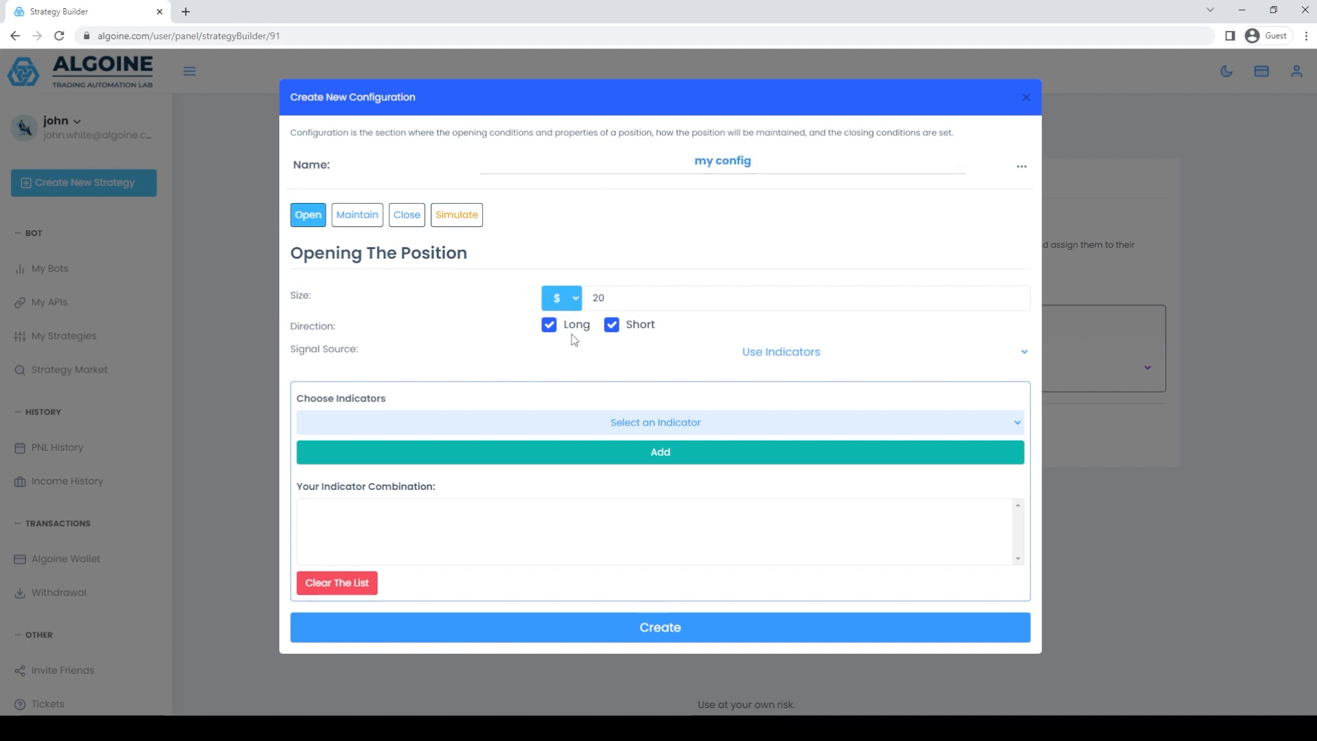
click(571, 334)
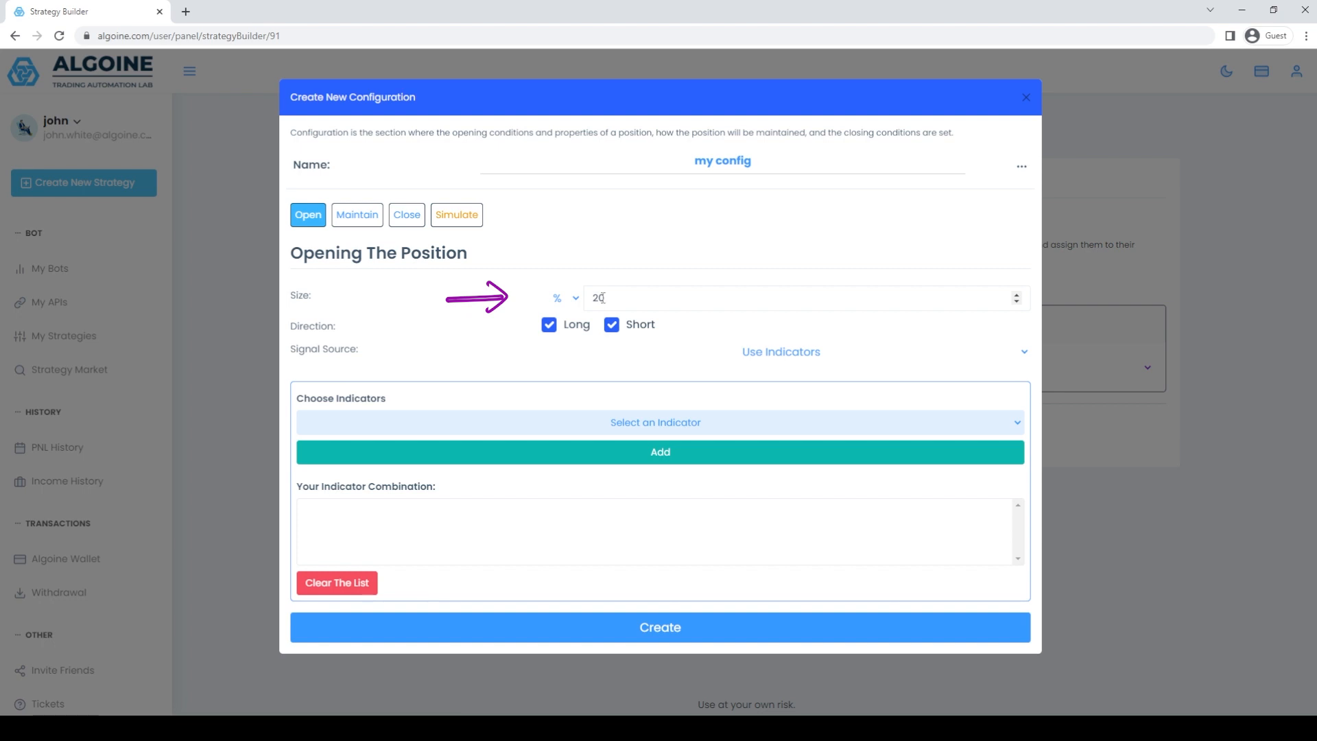
key(BackSpace)
key(BackSpace)
text(5)
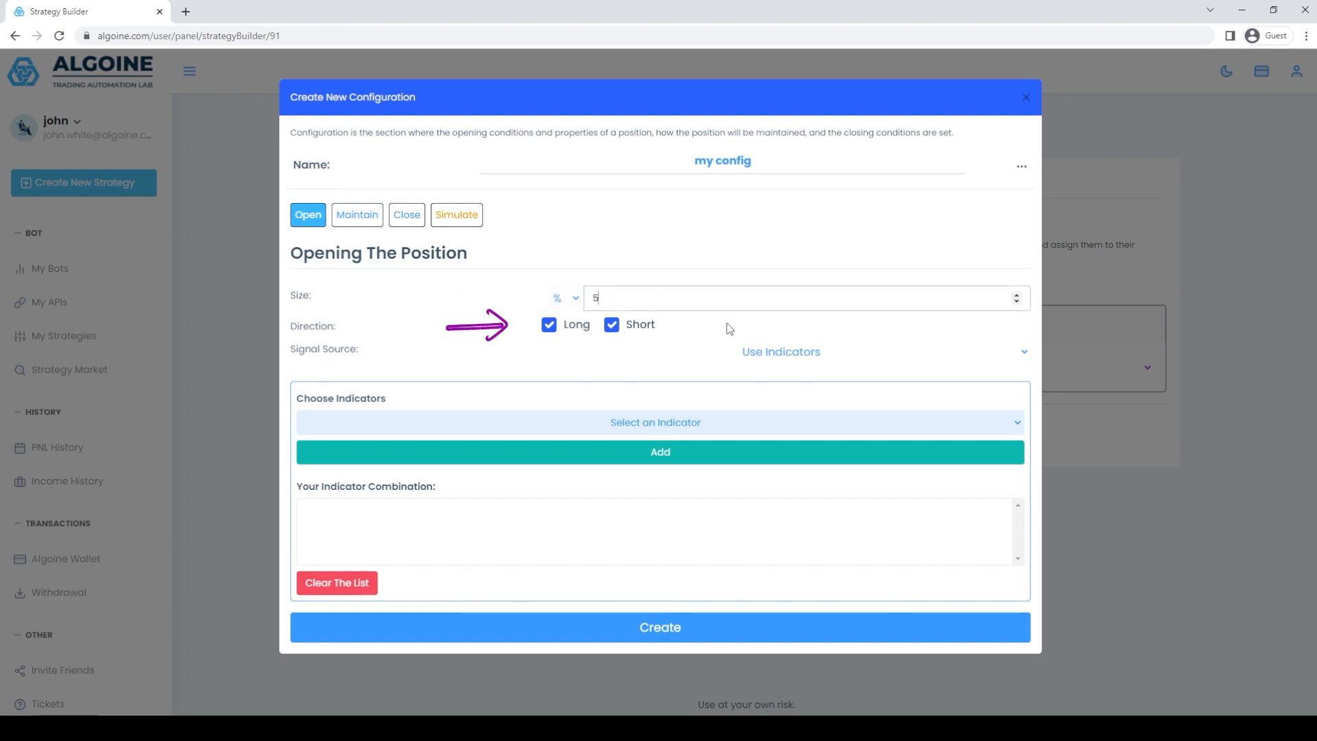
Preview the Always option as the opening signal source and restore Use Indicators.
click(823, 367)
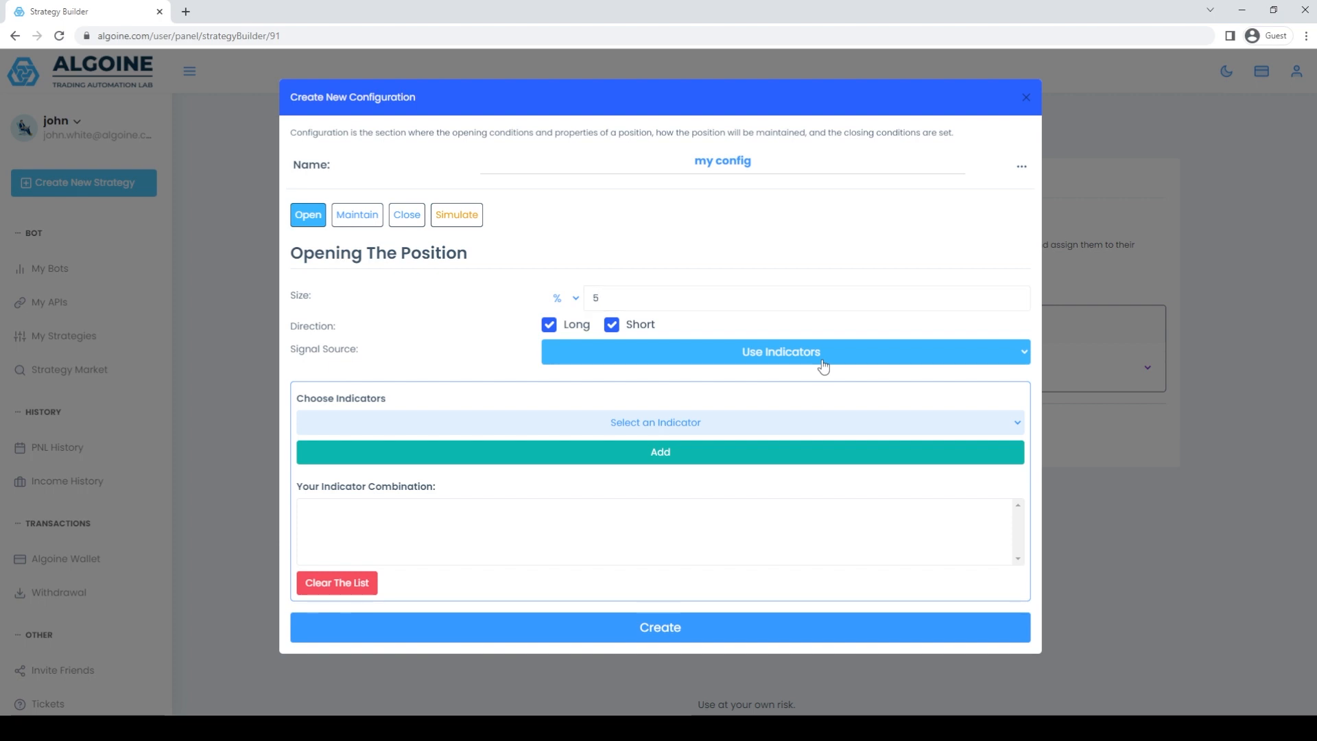
click(821, 373)
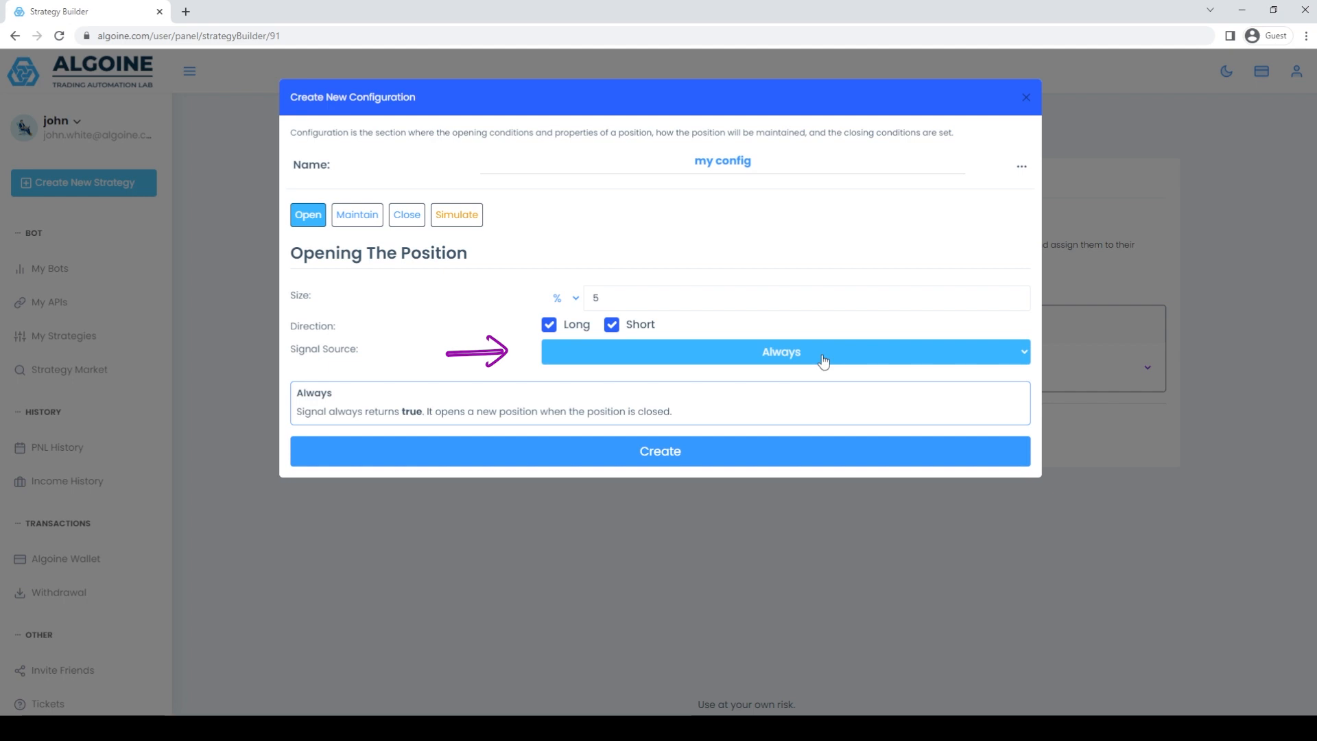
click(838, 401)
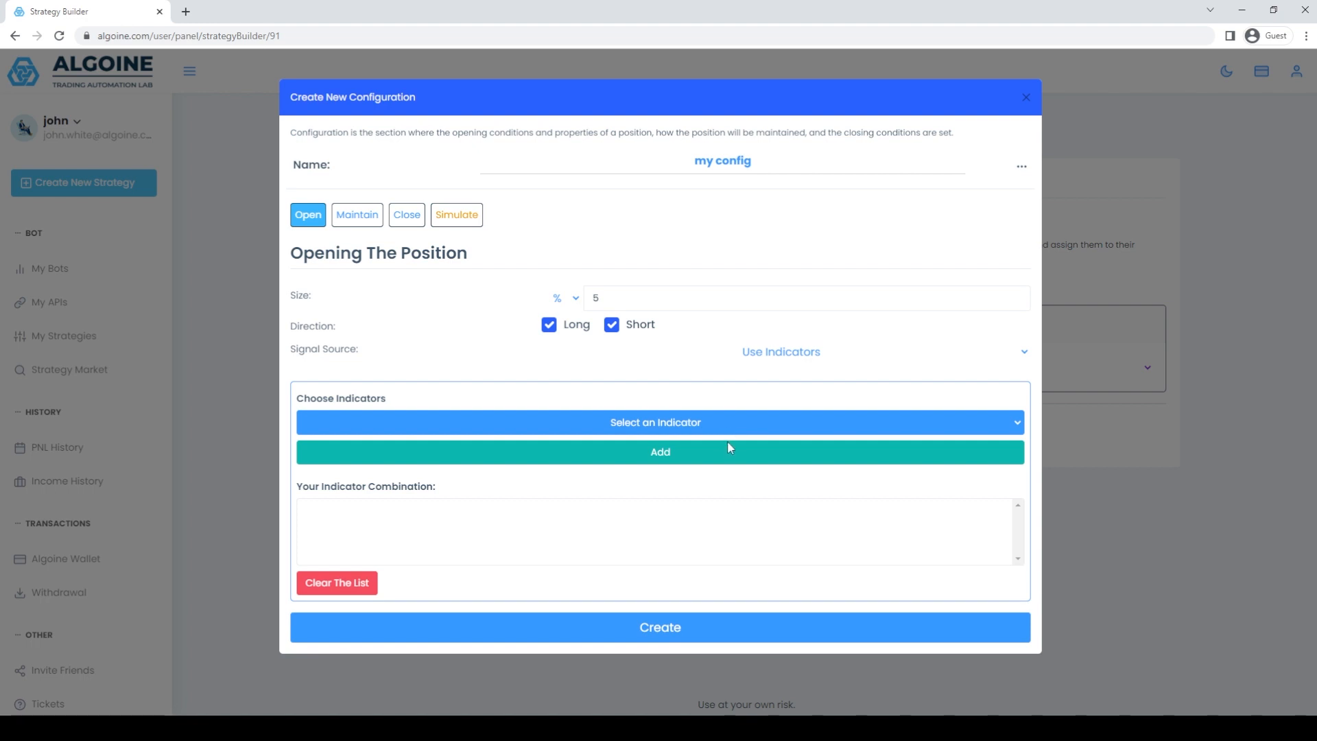
Choose the Super Trend indicator for opening the position and set its ATR Length to 12.
click(729, 468)
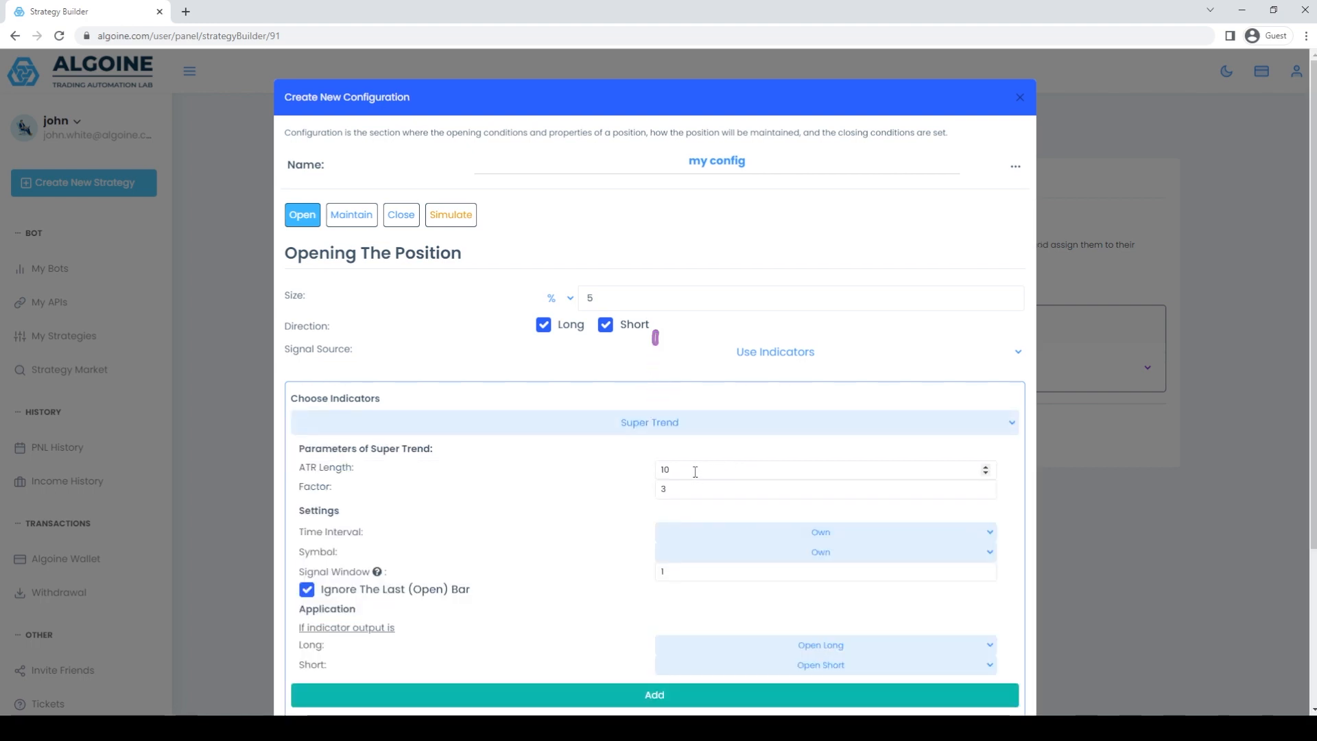
click(986, 467)
click(986, 467)
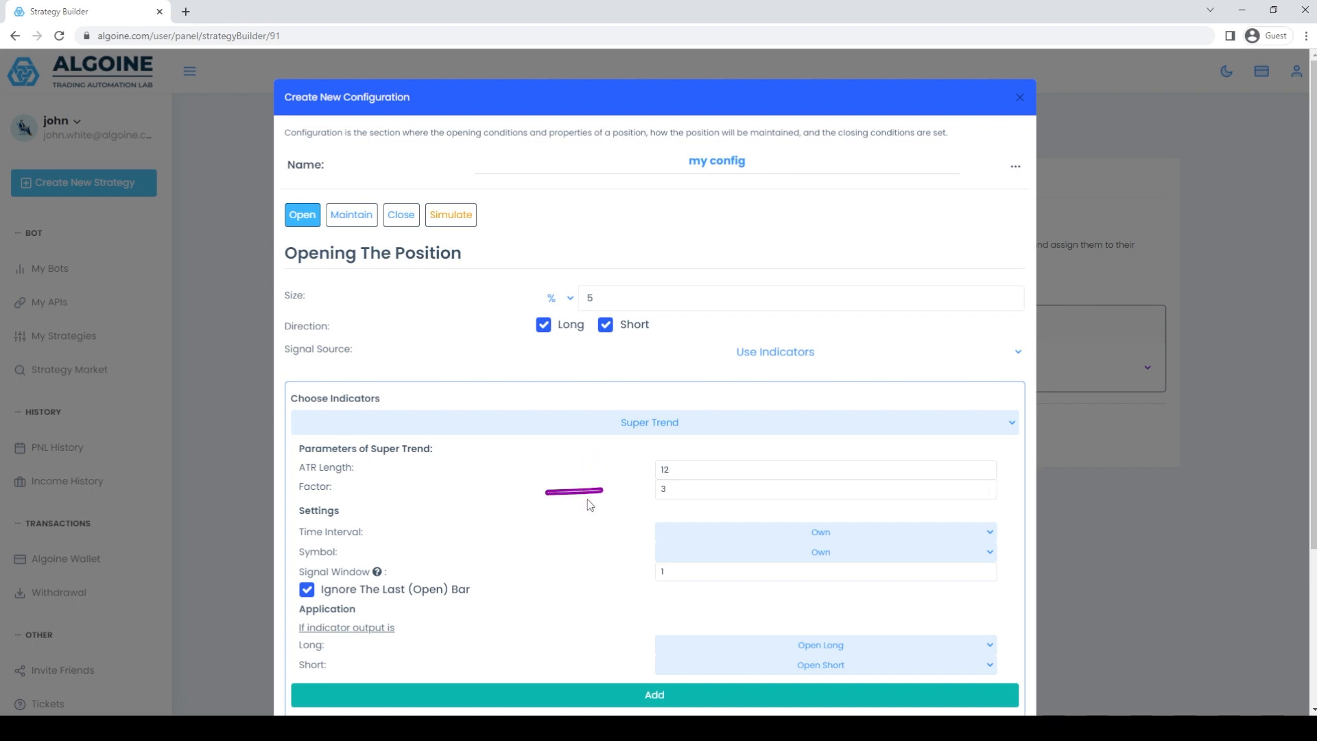
Add the Super Trend indicator to the combination with a Signal Window of 2 and Ignore The Last (Open) Bar turned off.
scroll(614, 494, down, 1)
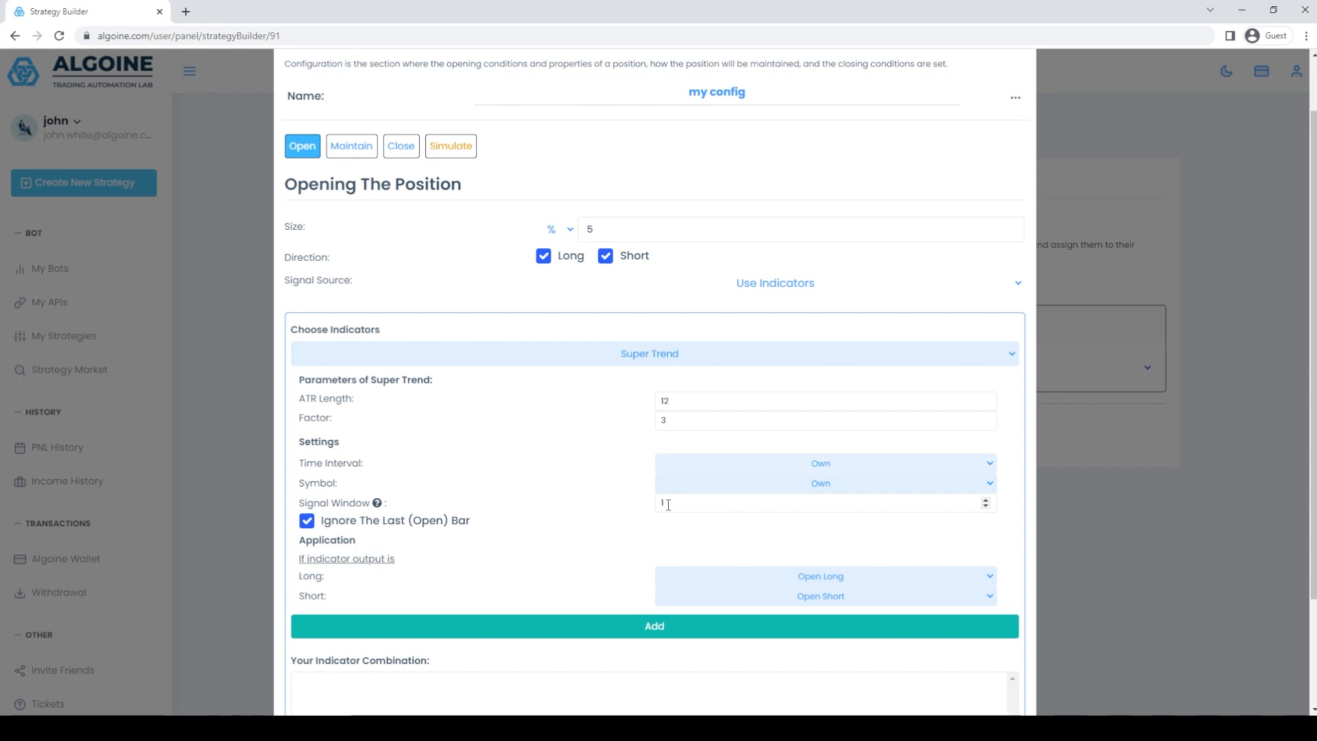
click(700, 504)
click(380, 511)
scroll(658, 506, down, 1)
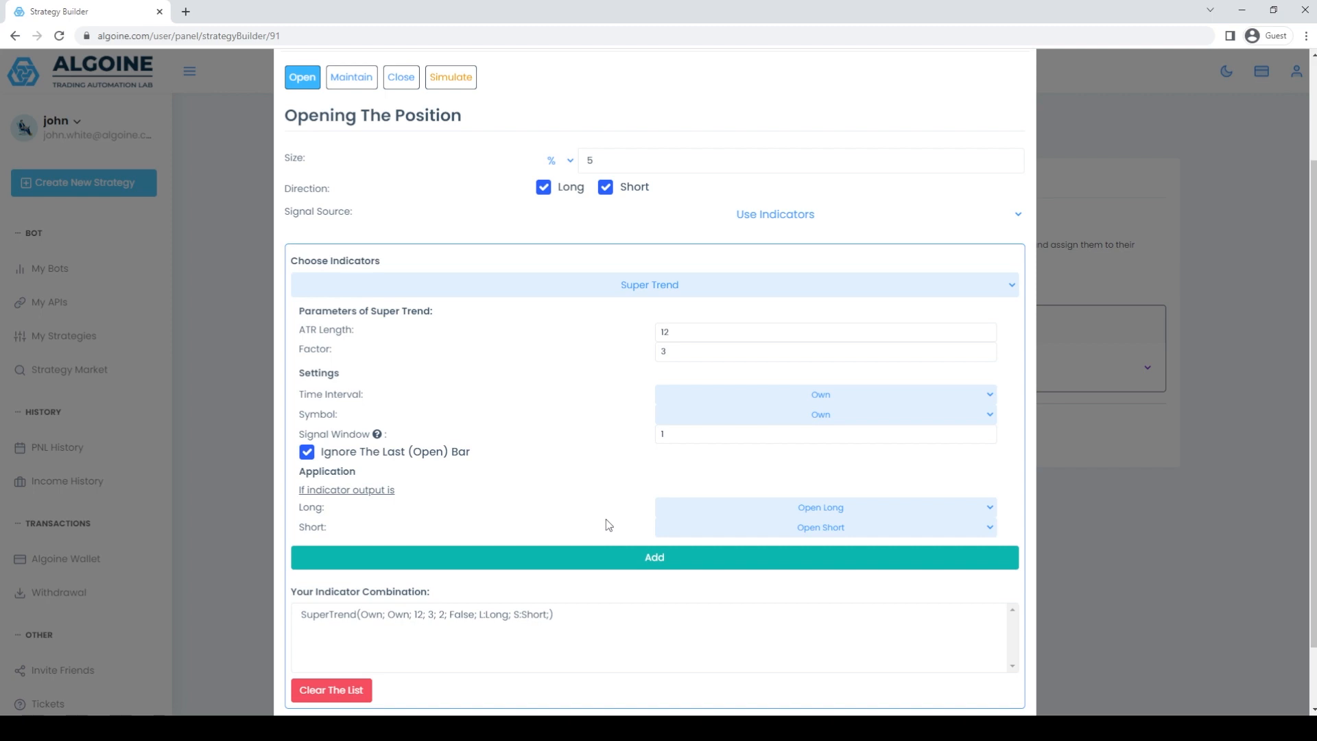
In the position maintenance settings, set the maximum entry count to 3 steps and the base distance to 2.5 %.
scroll(606, 525, up, 3)
click(359, 218)
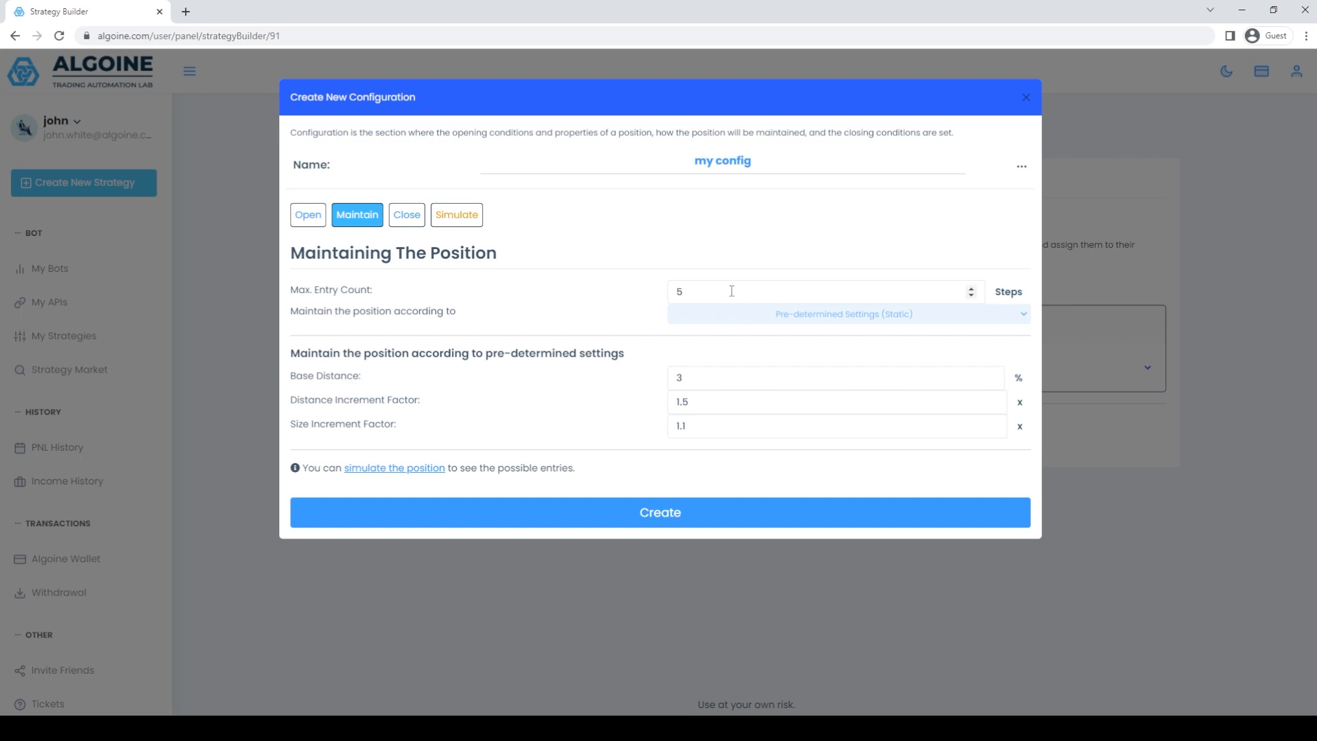
double_click(970, 296)
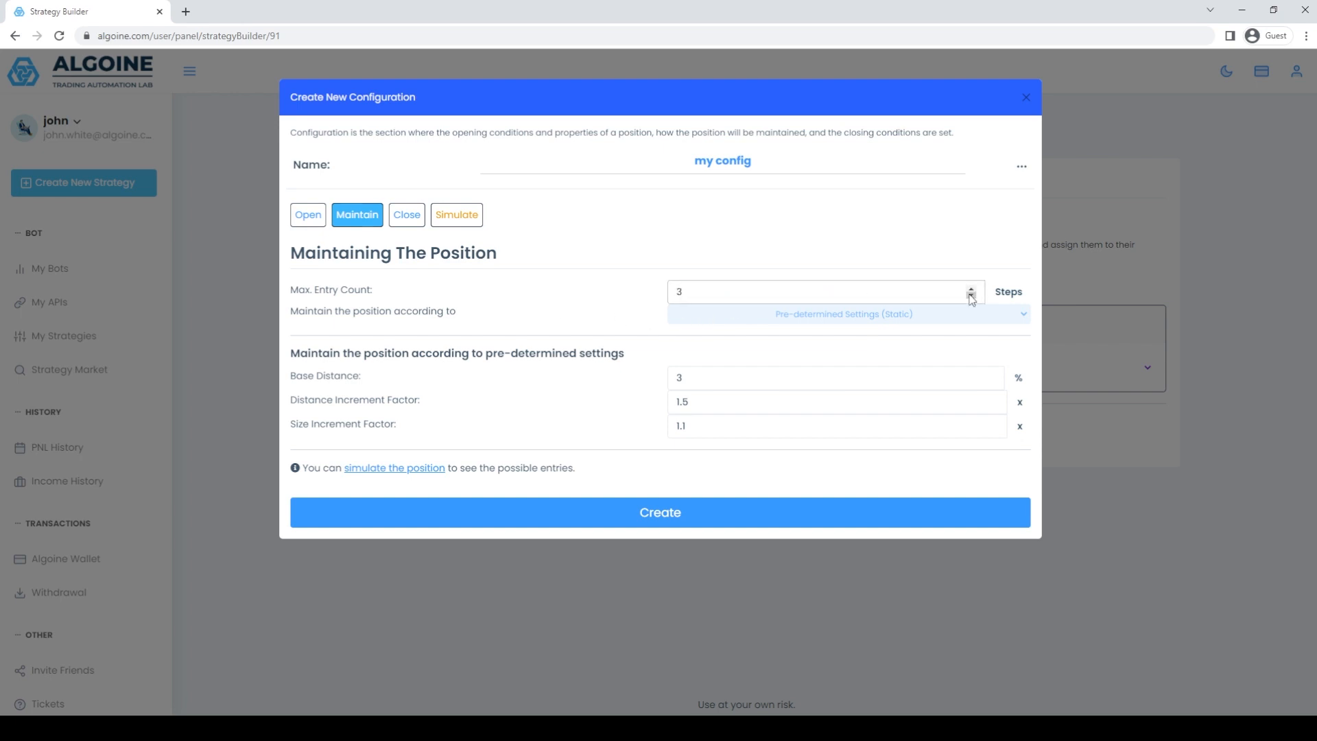
click(734, 377)
drag(734, 376, 648, 382)
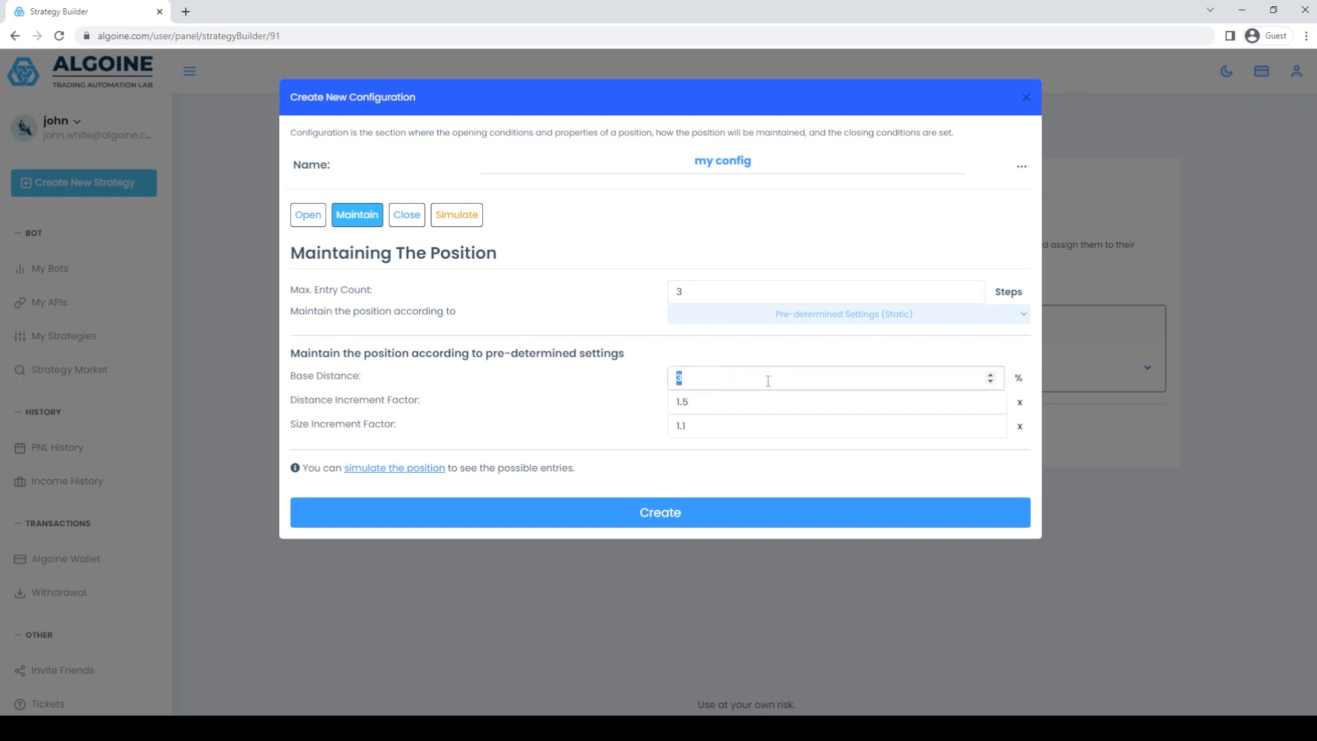
text(2.5)
Set the distance increment factor to 1.6 and the size increment factor to 1.2.
click(689, 402)
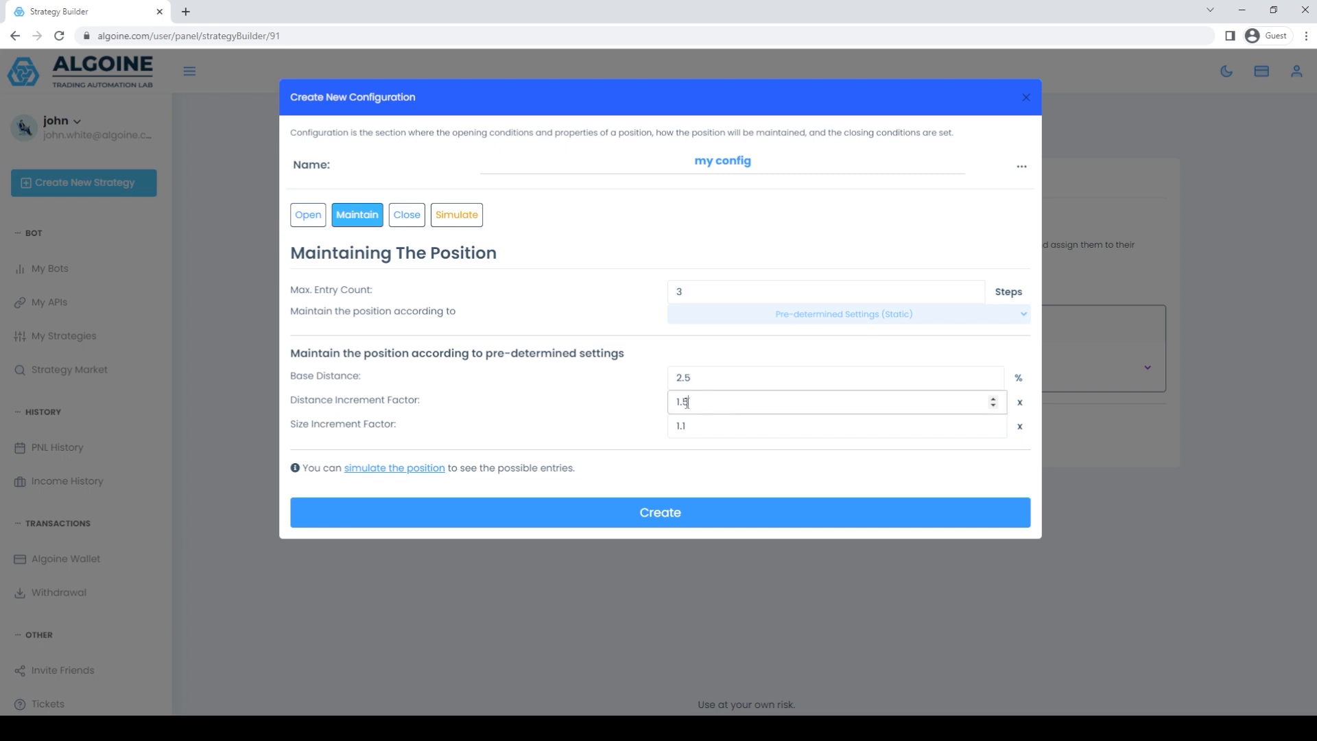
drag(688, 403, 684, 402)
text(6)
click(732, 426)
key(BackSpace)
text(2)
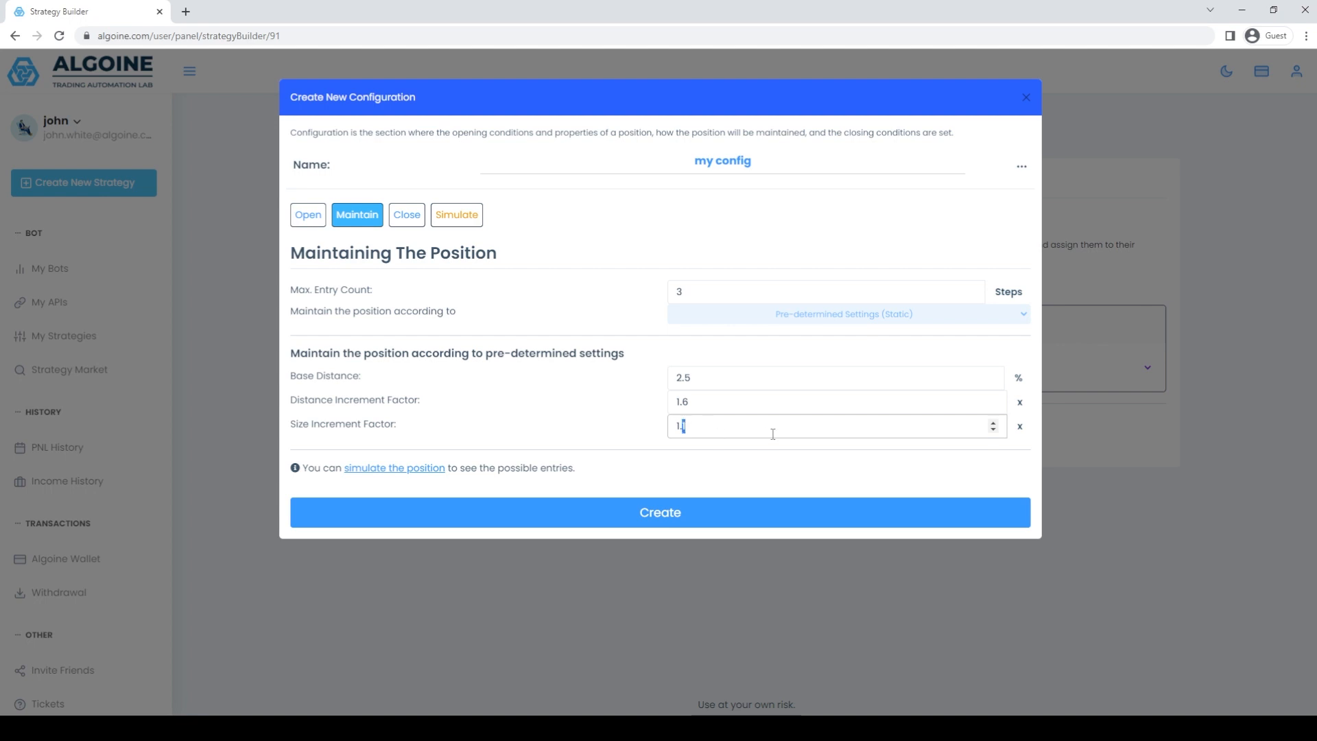
text(5)
Set the size increment factor to 1.25 and simulate a long BTCUSDT position on M1.
click(421, 469)
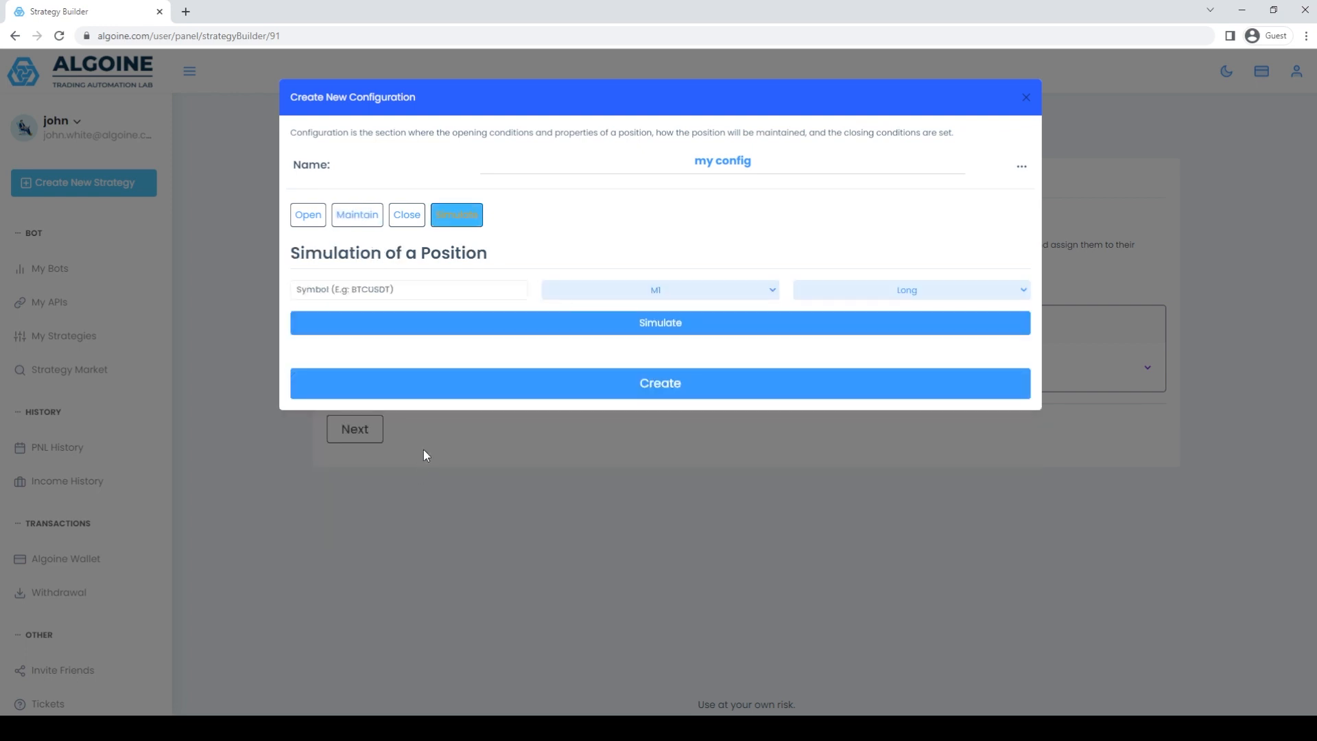
click(649, 325)
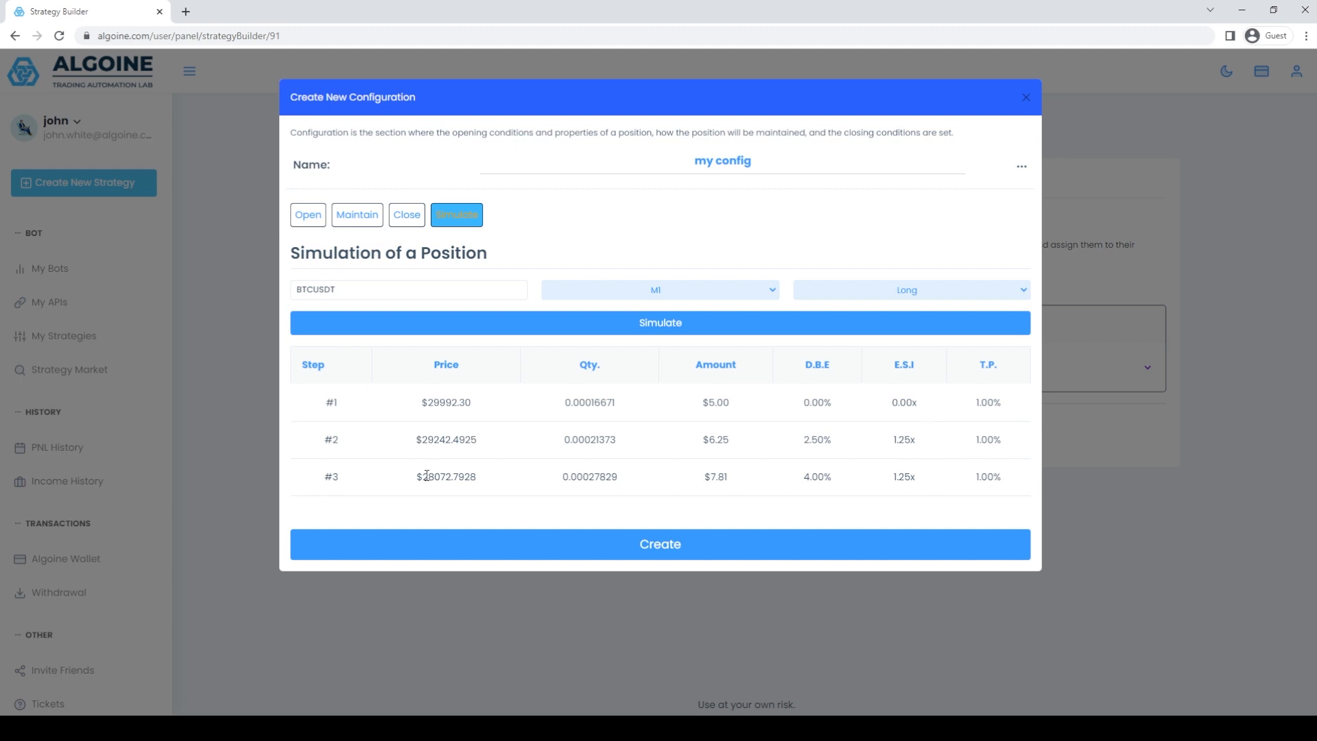
drag(424, 480, 483, 485)
click(483, 485)
Set the maximum entry count to 4 steps, base distance to 2.7 %, distance increment factor to 2 and size increment factor to 1.35.
click(356, 215)
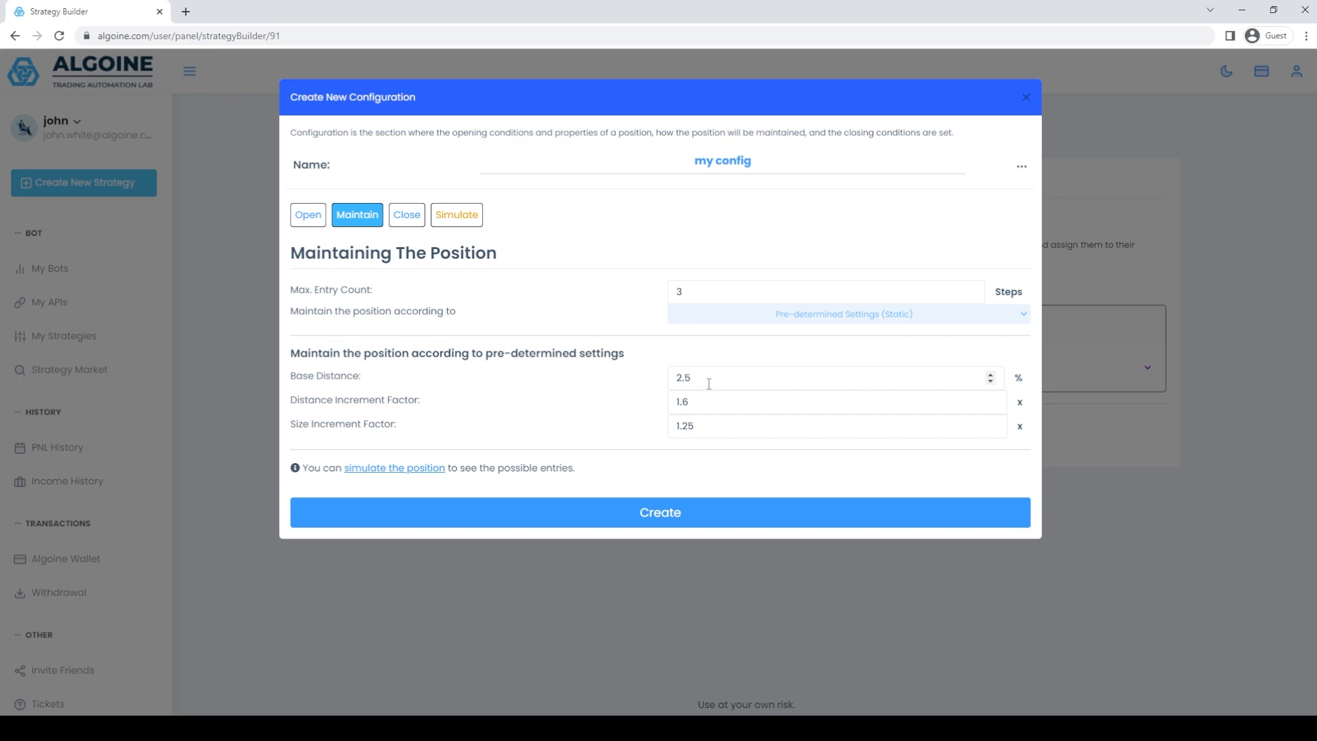
double_click(690, 402)
text(2)
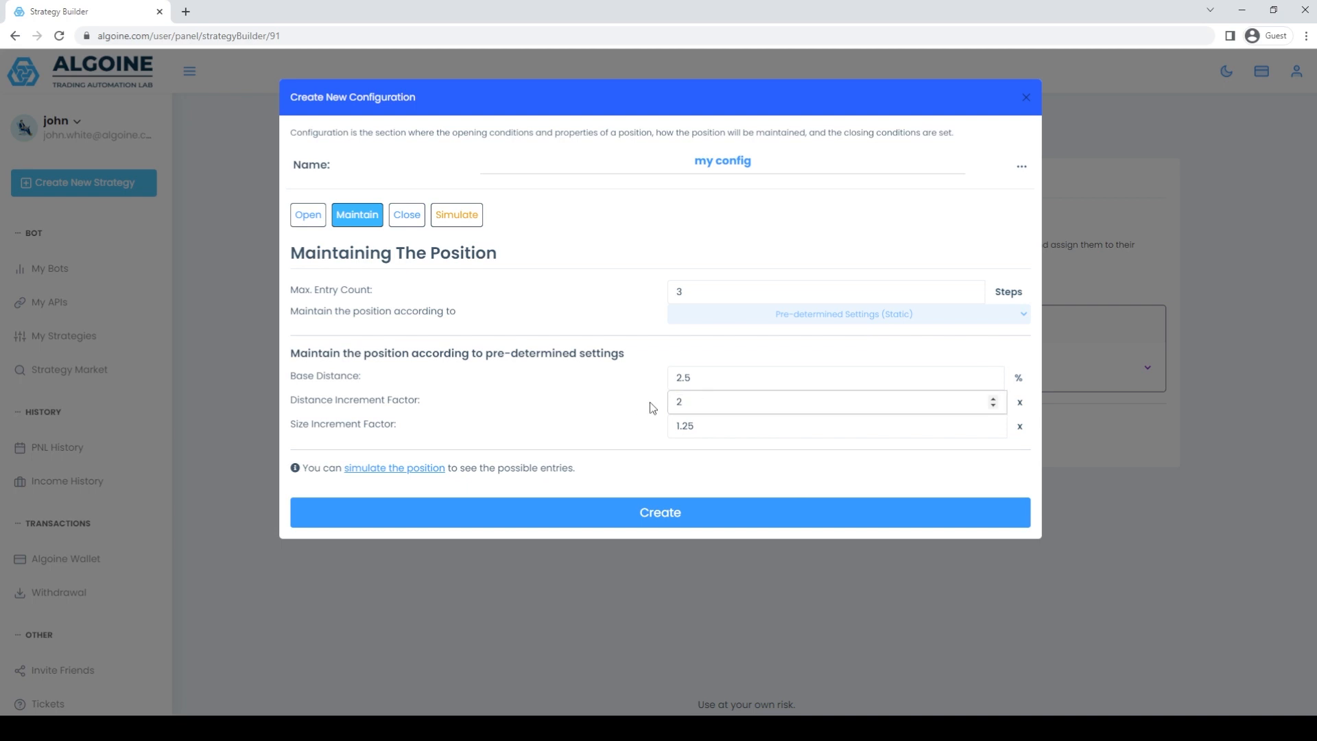
double_click(706, 378)
text(7)
click(971, 288)
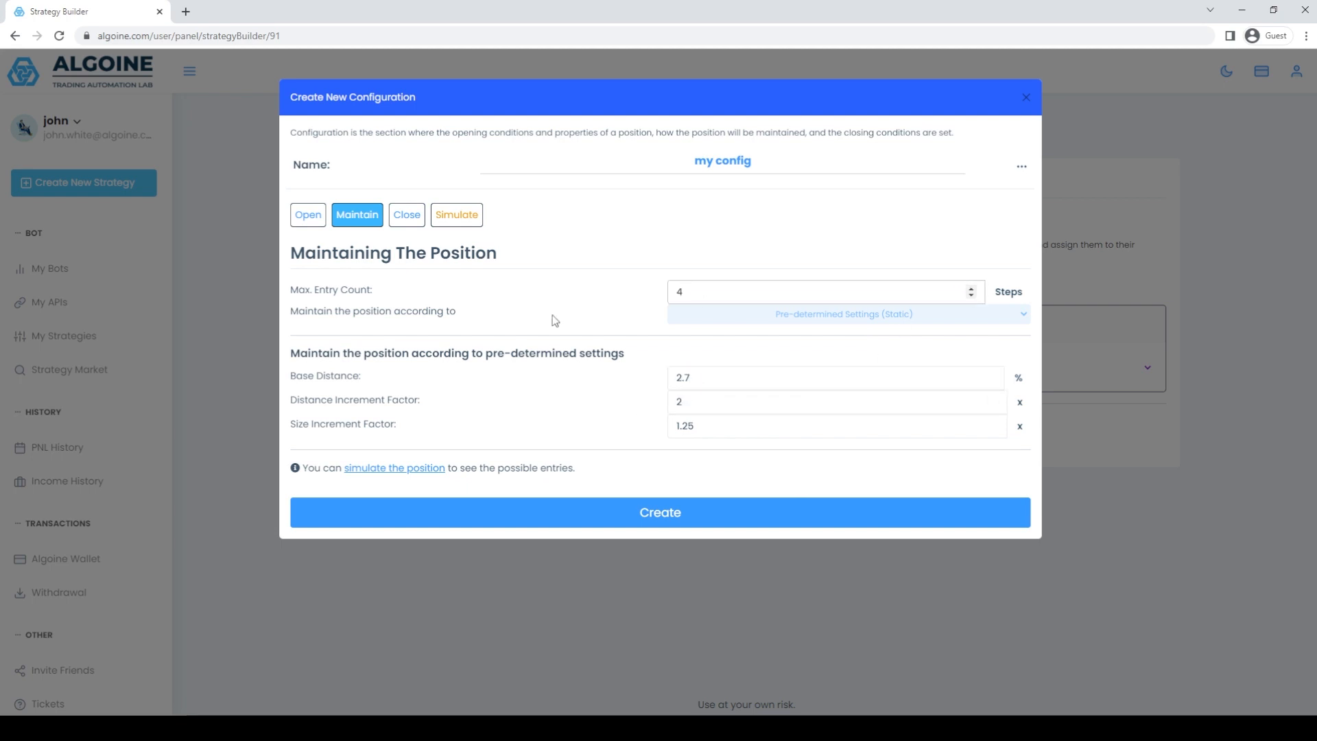
drag(681, 426, 687, 425)
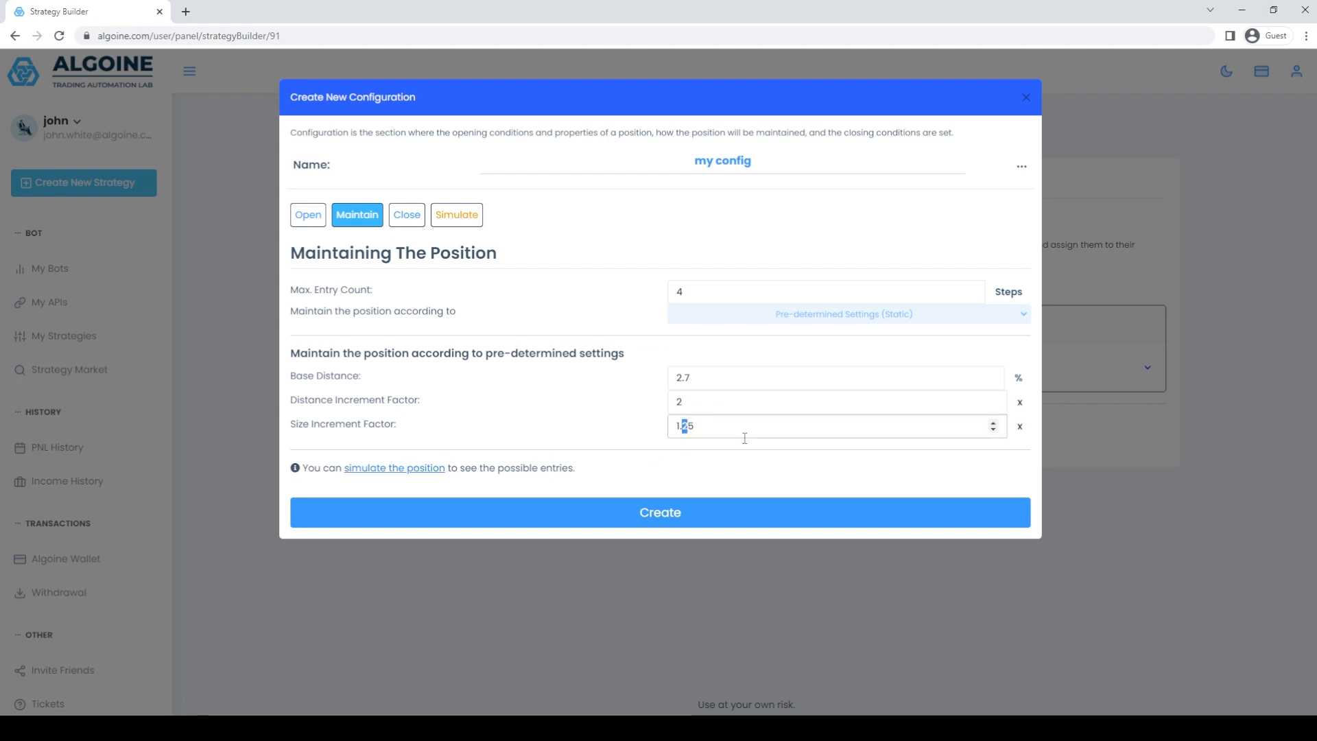
Rerun the long BTCUSDT simulation with the revised maintenance settings and examine the price of the fourth entry.
click(405, 469)
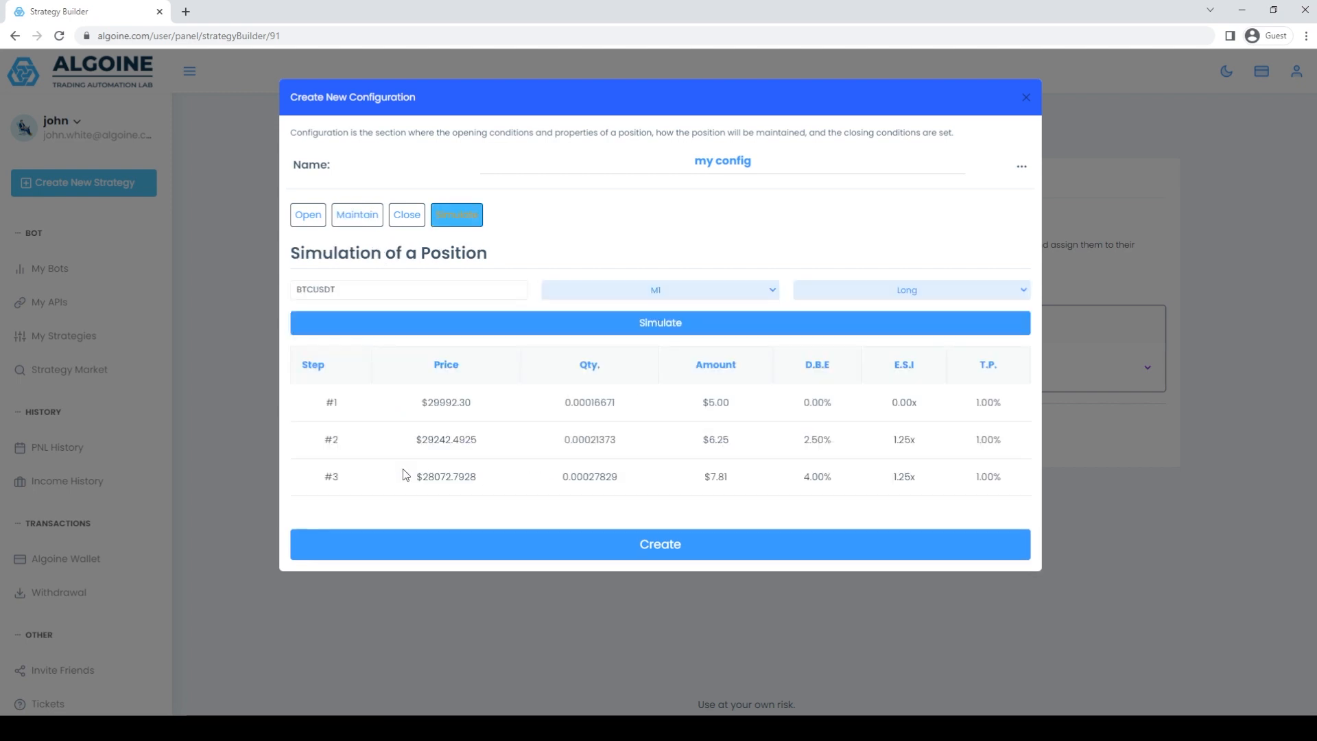
click(670, 323)
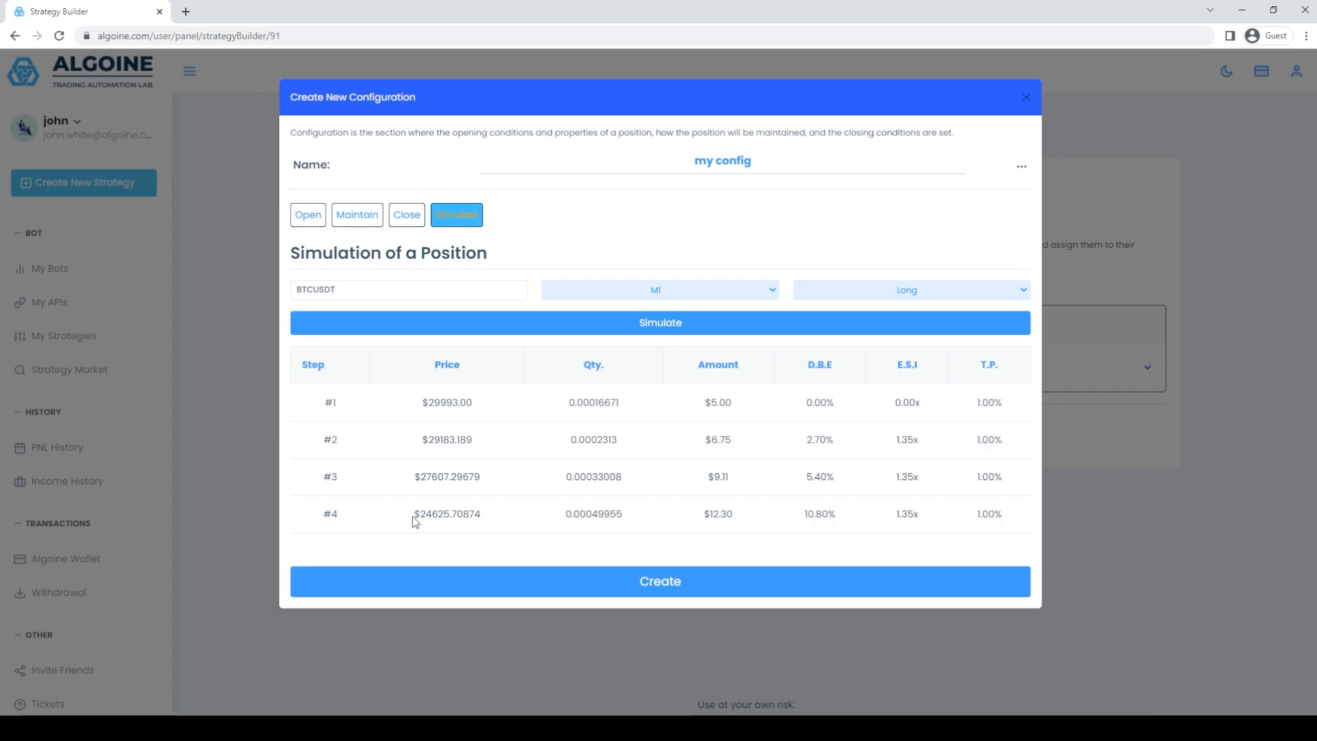
drag(412, 516, 458, 516)
click(463, 516)
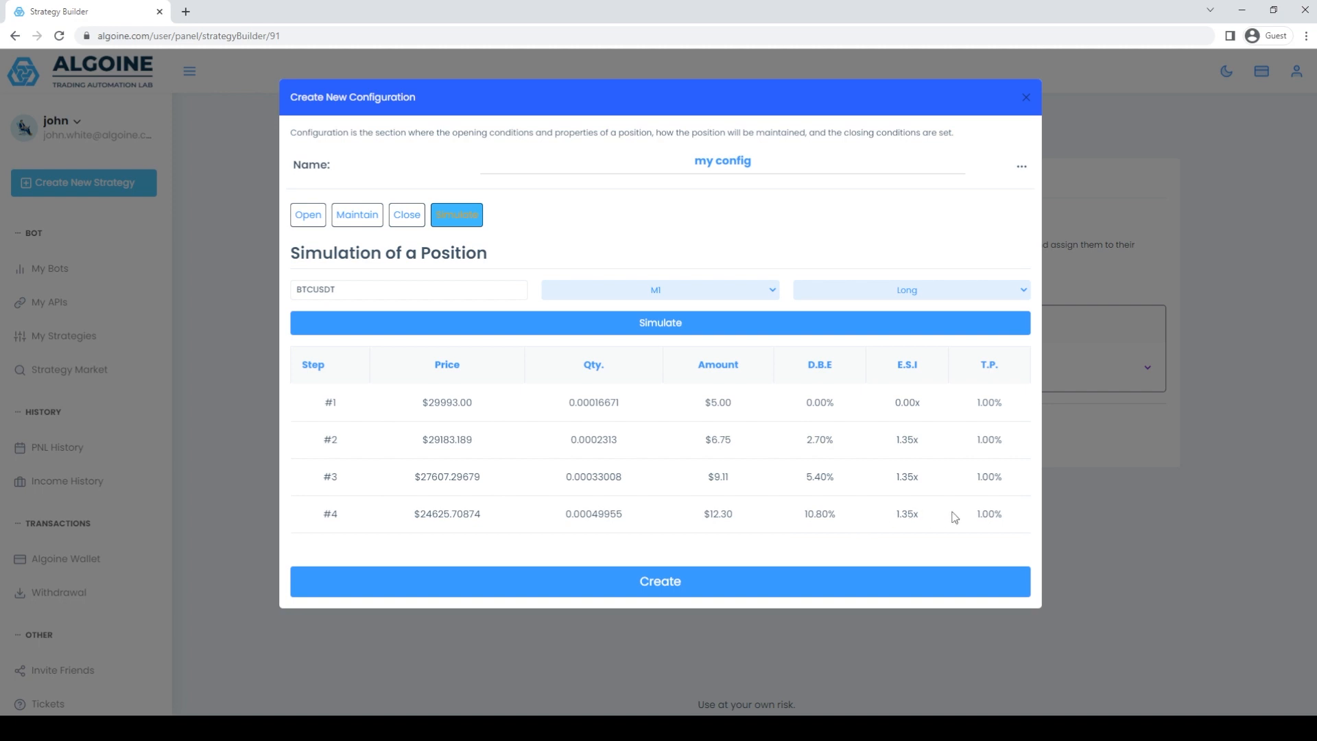
Simulate a short BTCUSDT position on M1 and examine the price of the fourth entry.
click(934, 290)
click(933, 316)
click(666, 331)
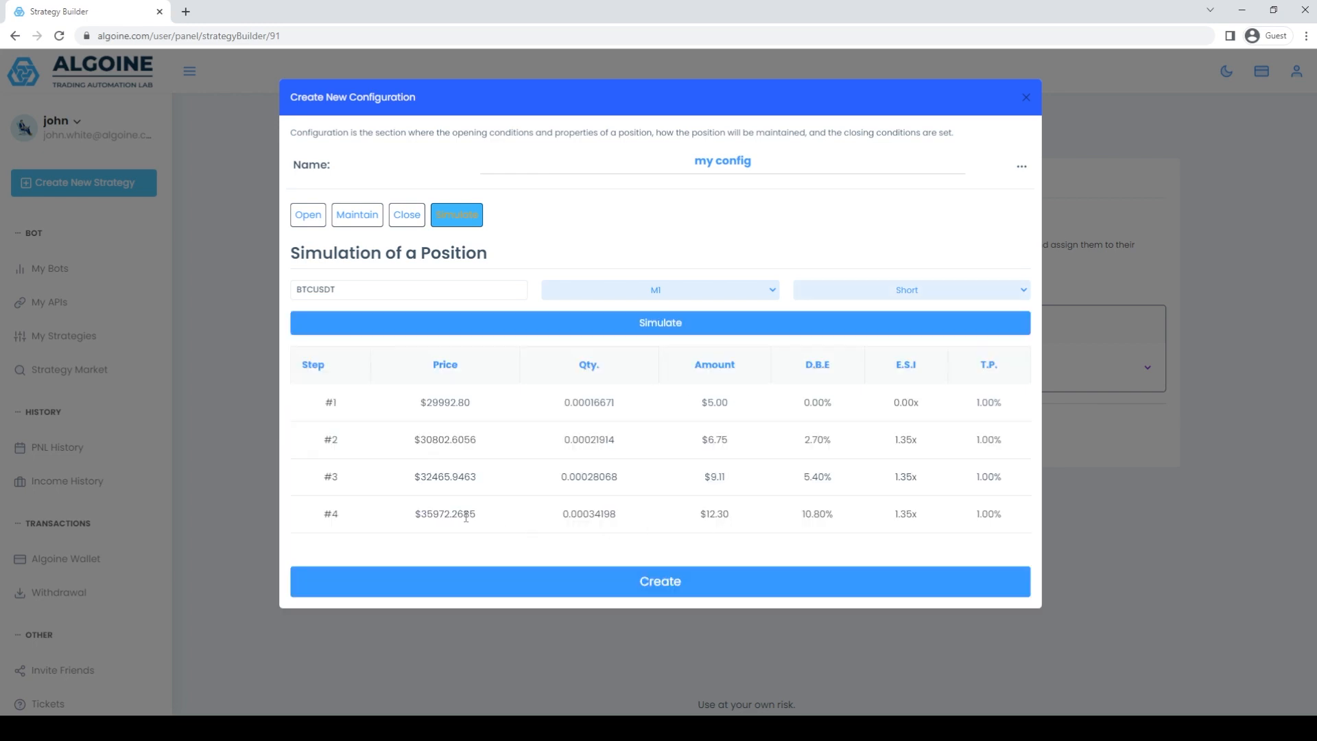
drag(417, 512, 479, 515)
click(497, 519)
Change the simulated symbol to ETHUSDT, run the short simulation and examine the price of the fourth entry.
double_click(356, 288)
text(E)
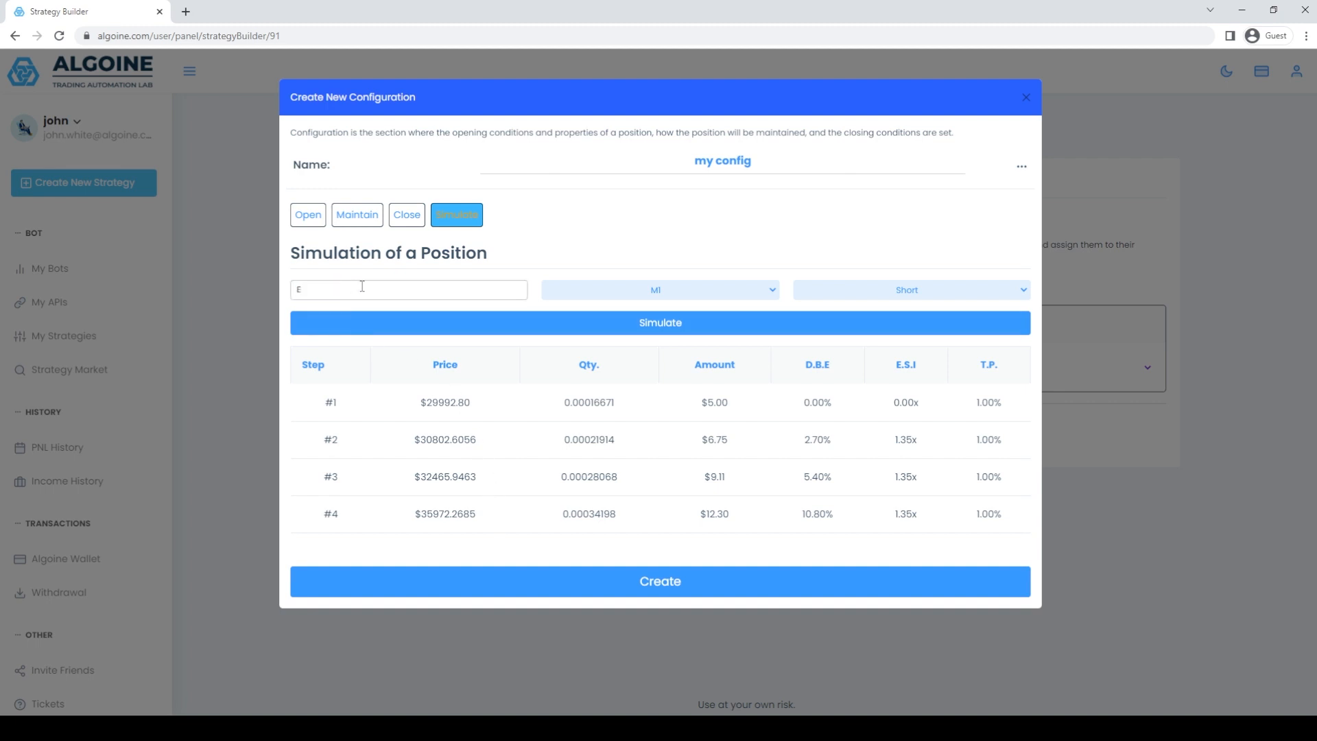
text(THUSDT)
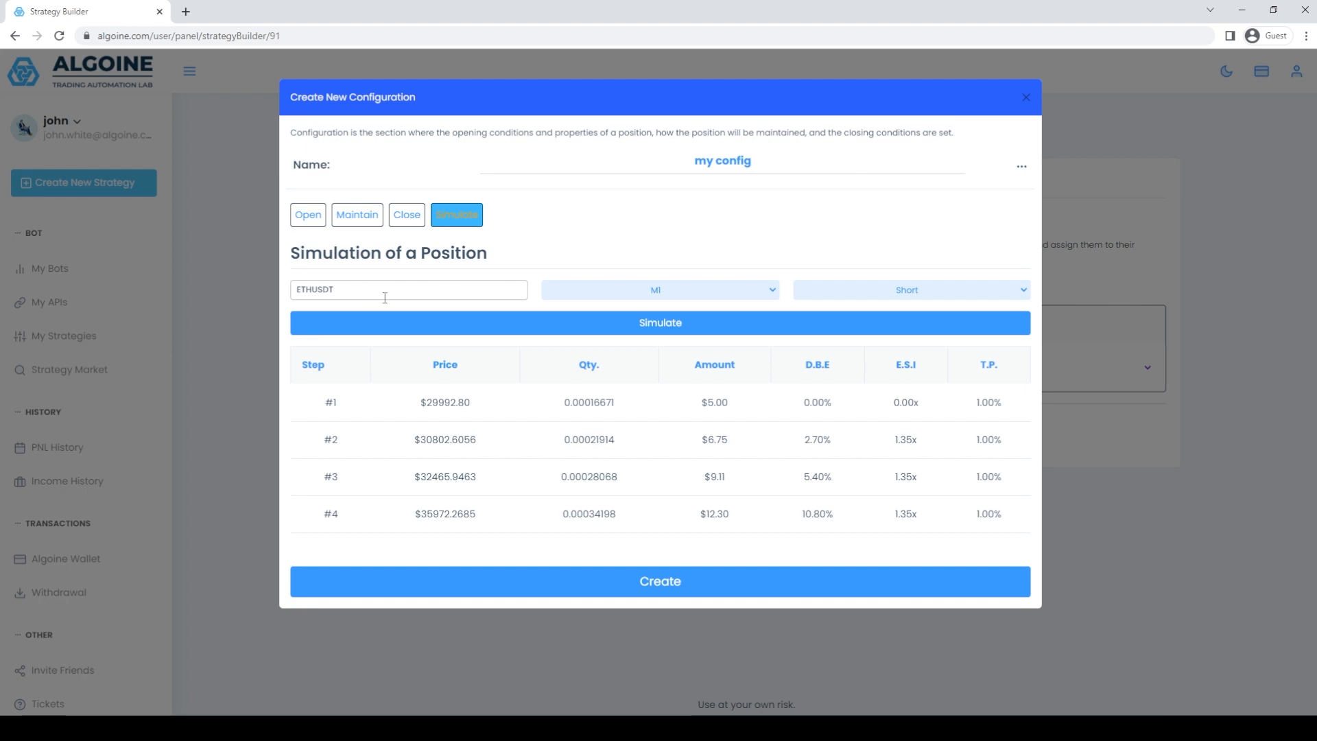
click(677, 329)
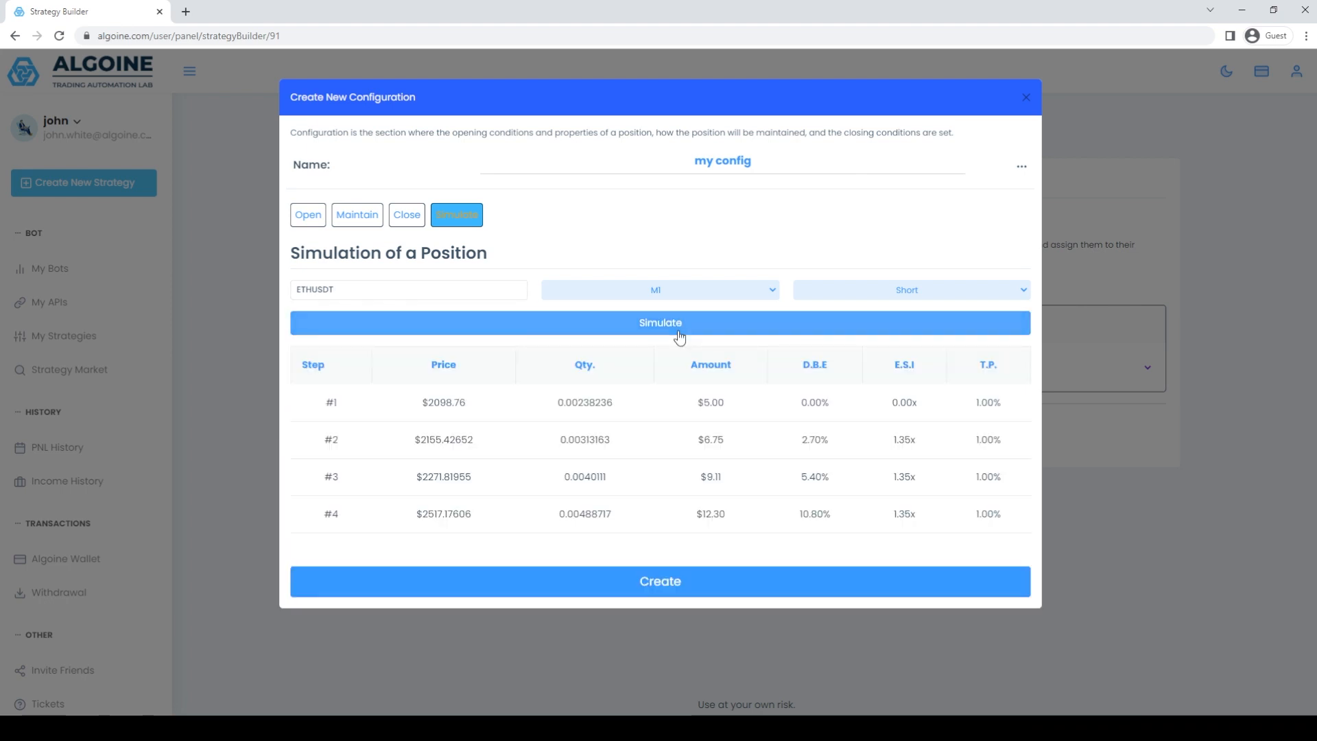
drag(419, 515, 457, 511)
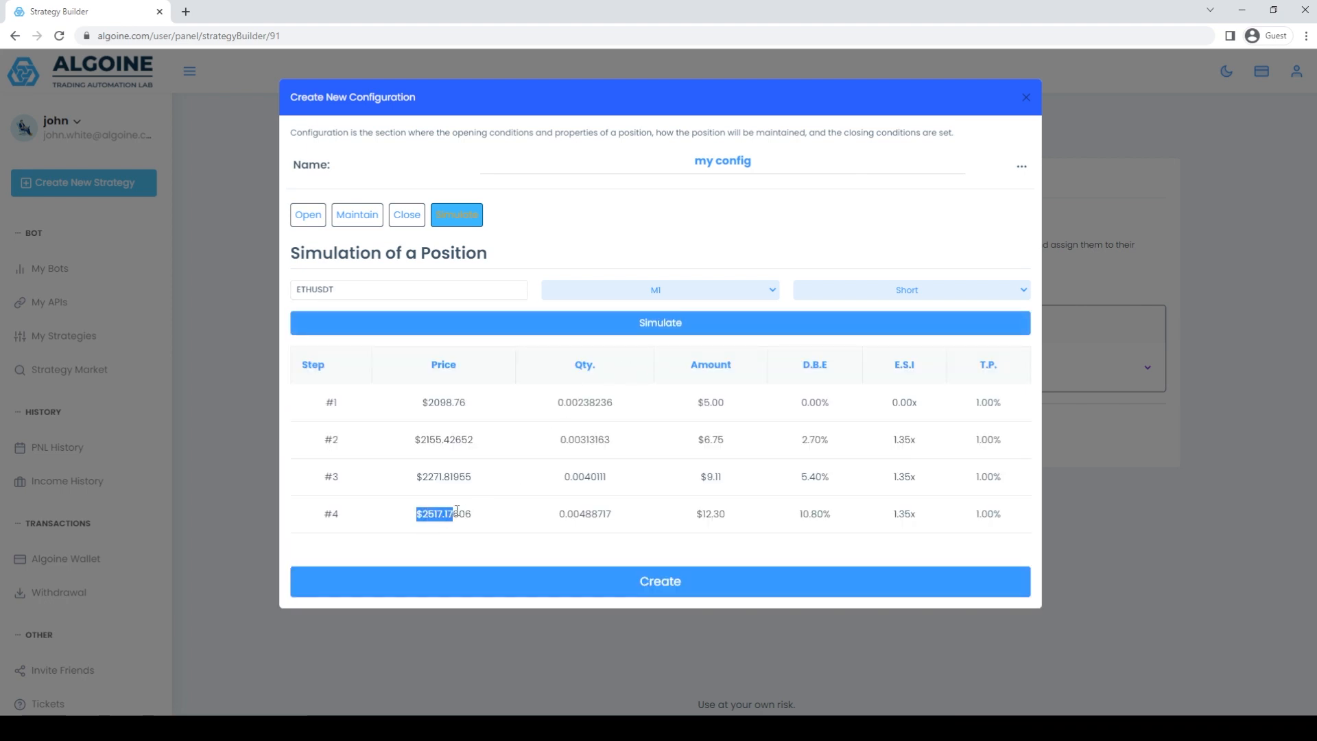
Switch the ETHUSDT simulation to a long position and run it.
click(993, 288)
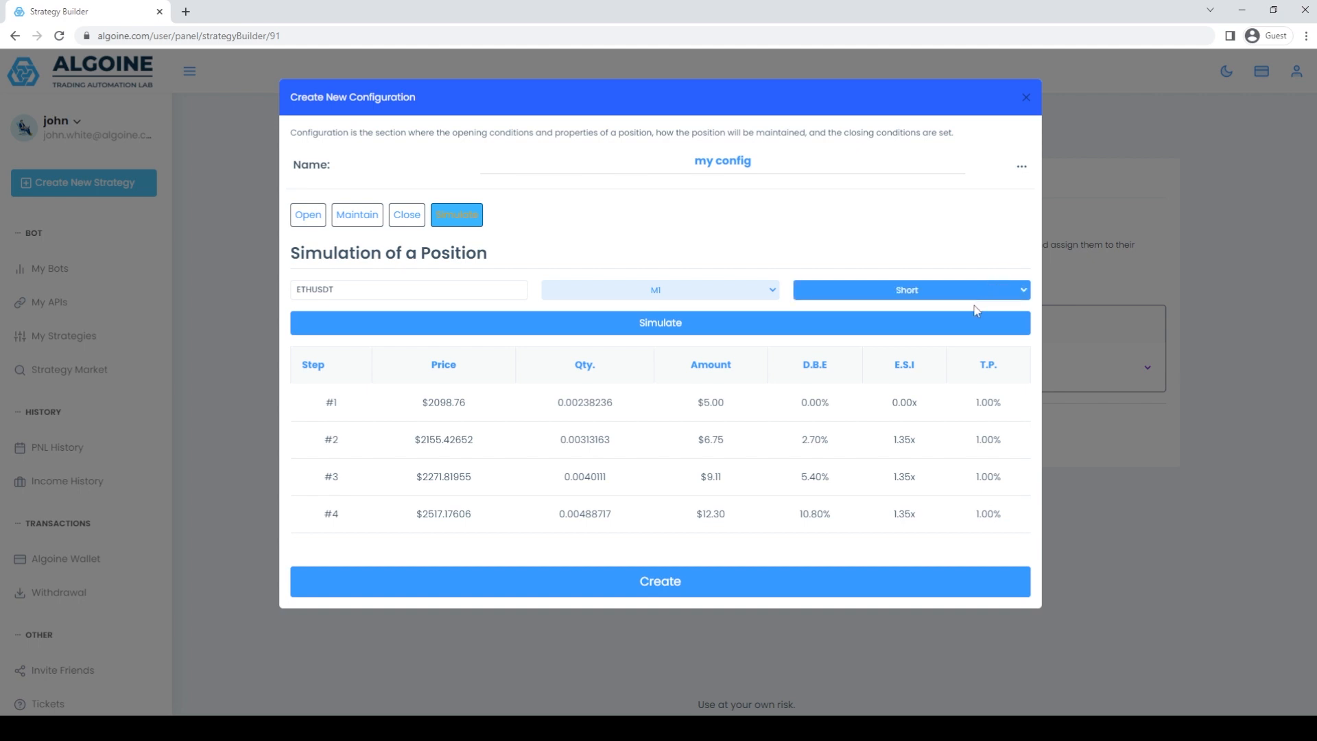
click(982, 310)
click(724, 331)
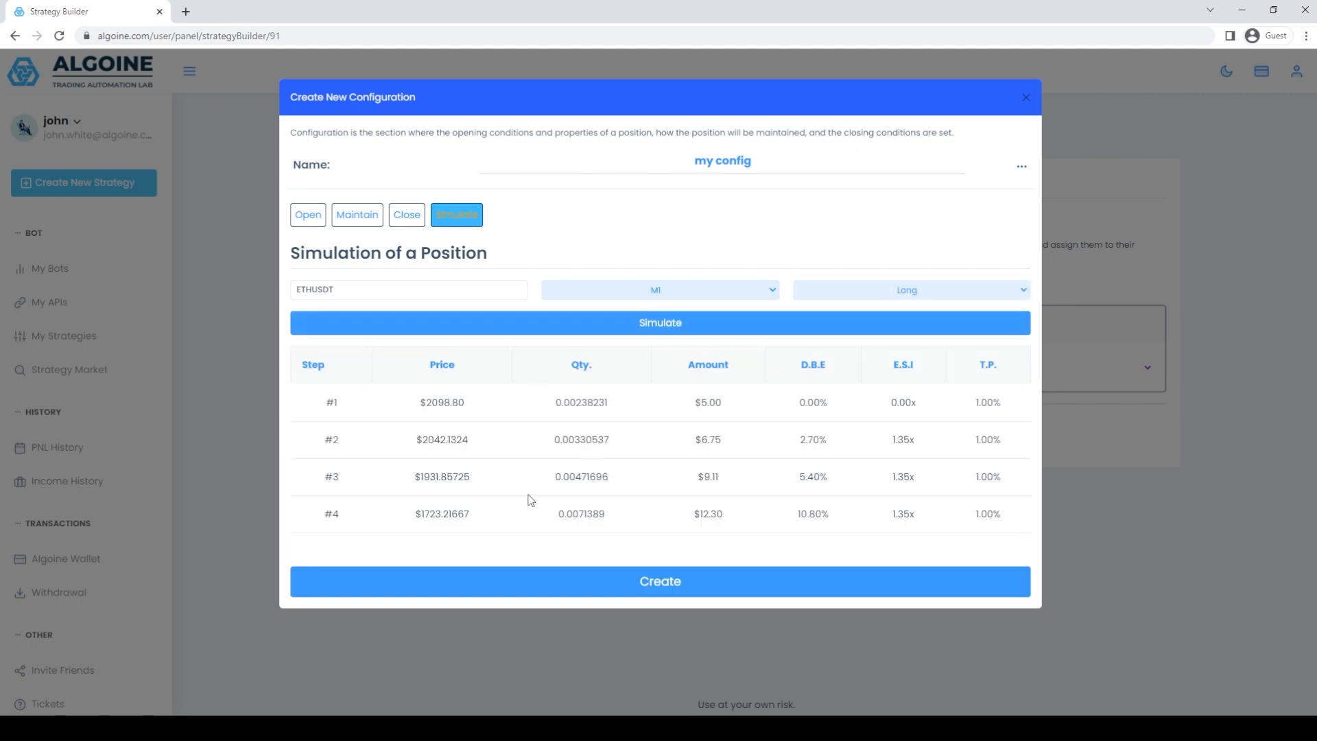
In the position closing settings, set the stop loss to 20 % and the take profit to 1.5 %.
click(407, 214)
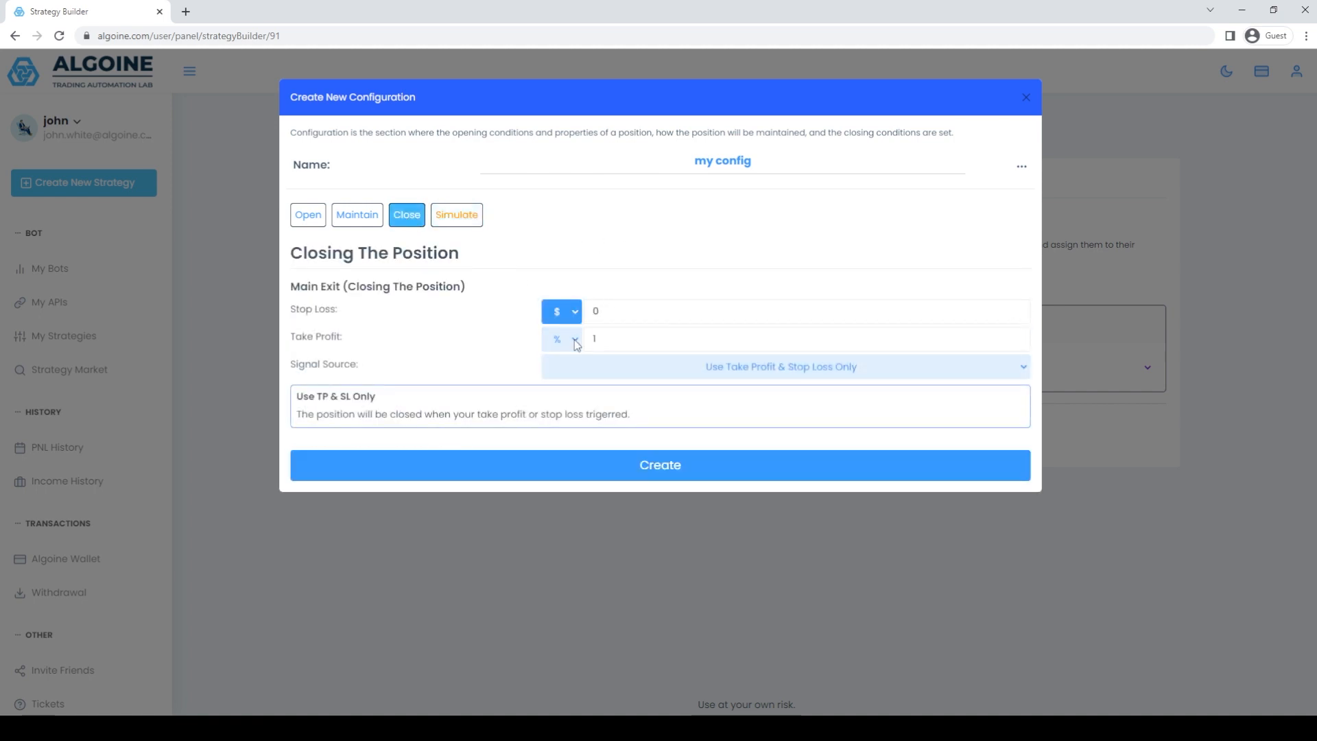
click(626, 310)
double_click(632, 315)
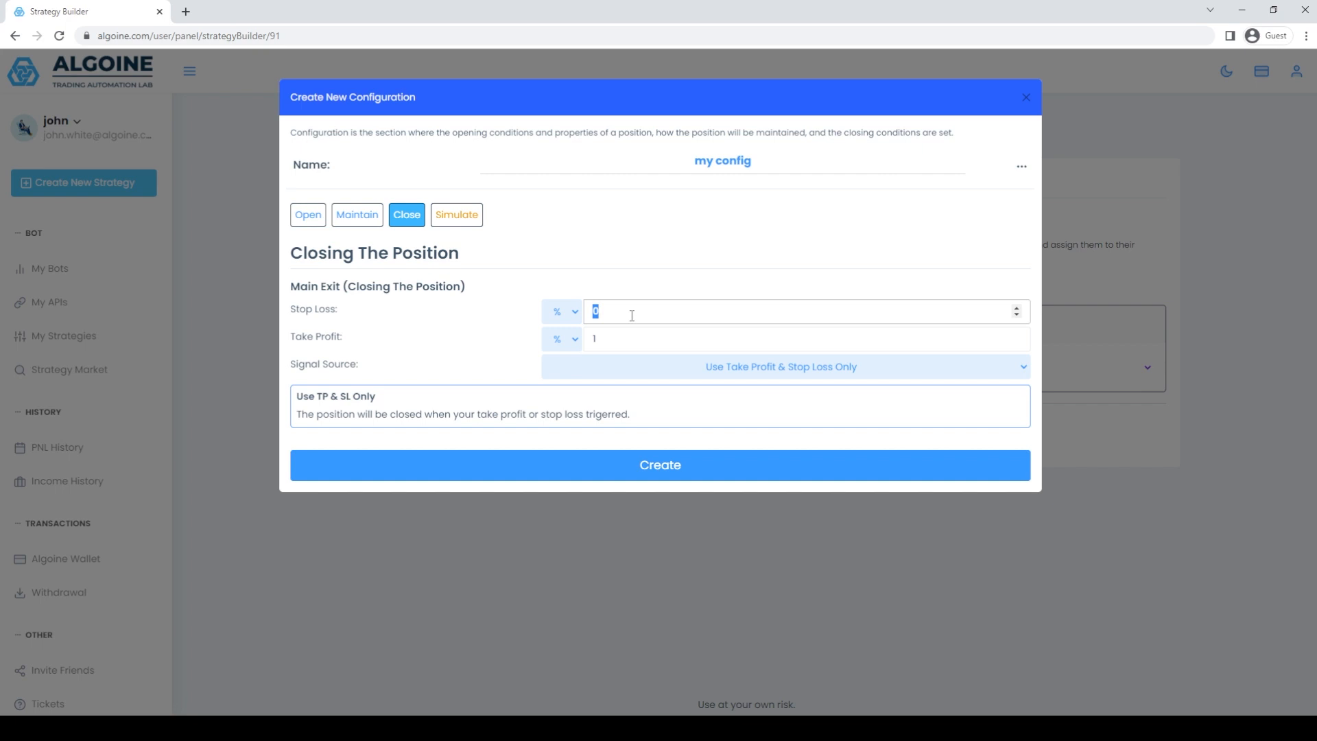
text(20)
click(704, 262)
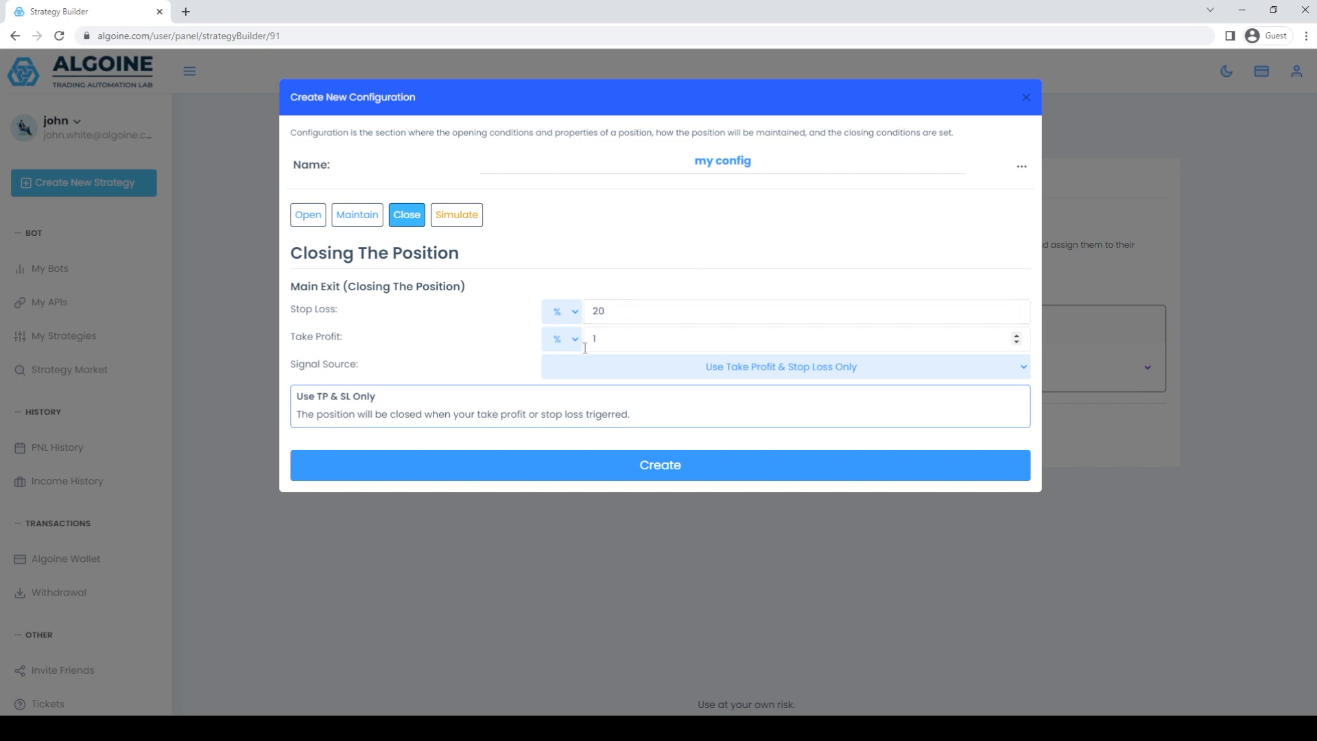
click(629, 340)
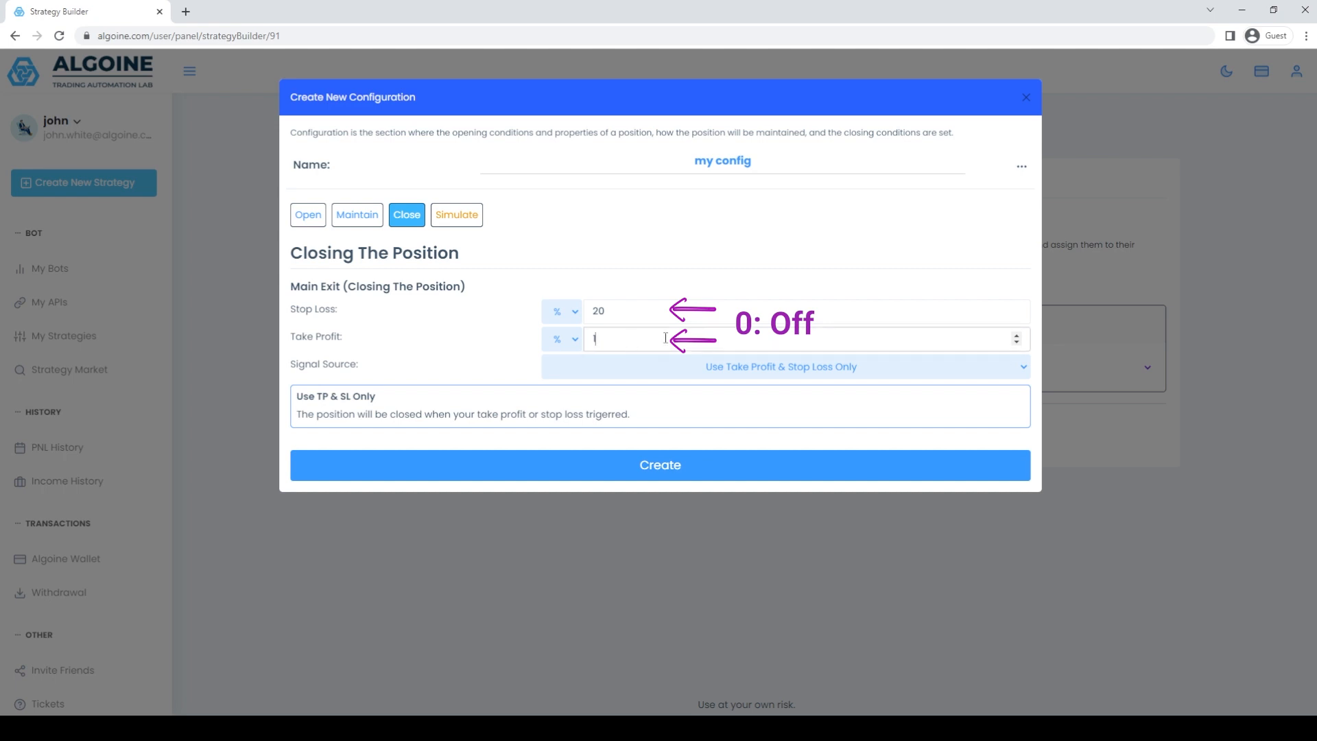
text(1.5)
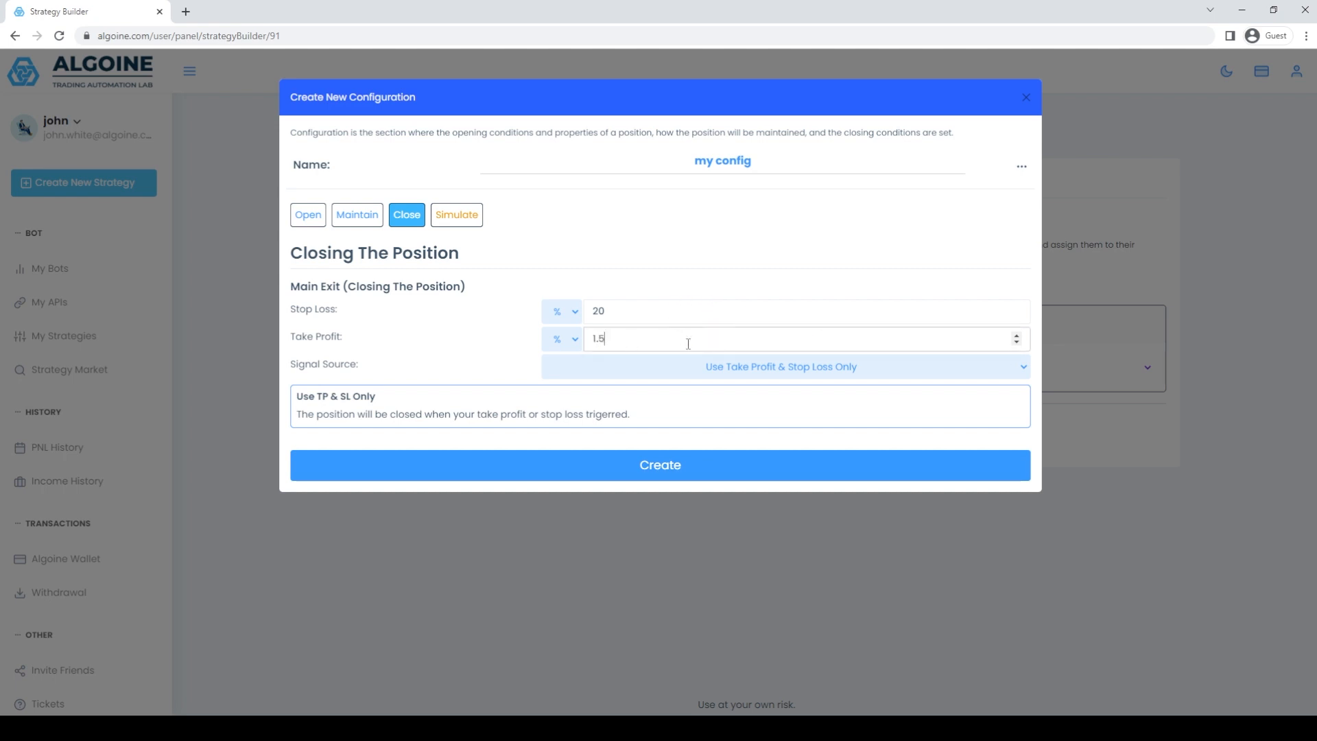
Set the closing signal source to Use Indicators and choose the Super Trend indicator.
key(Tab)
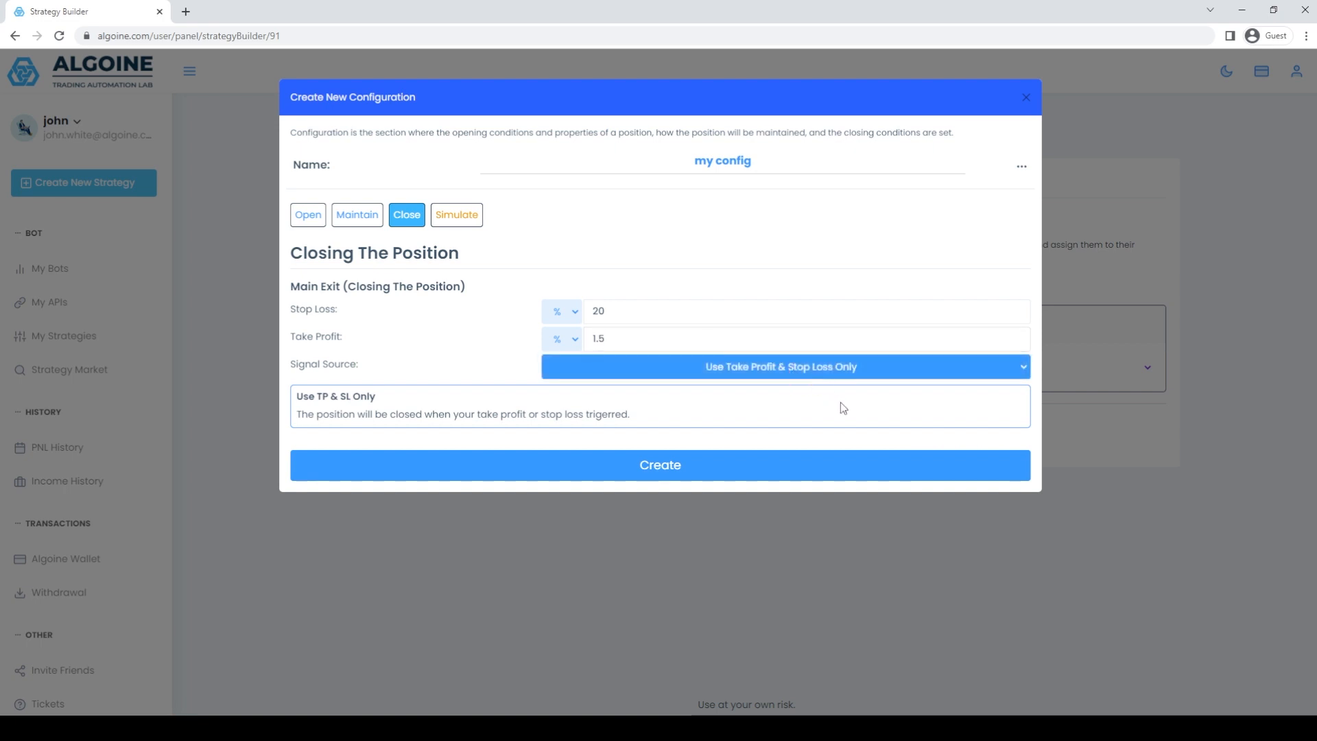
key(Down)
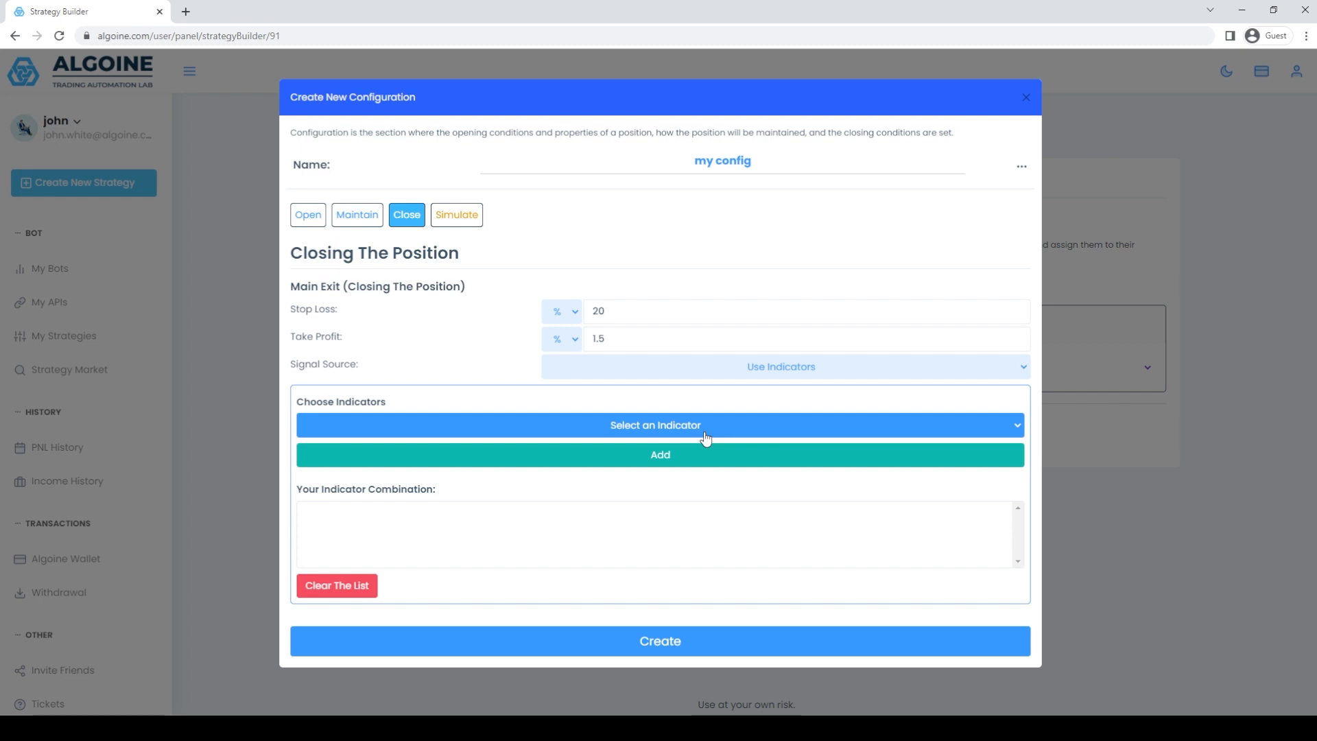
key(Down)
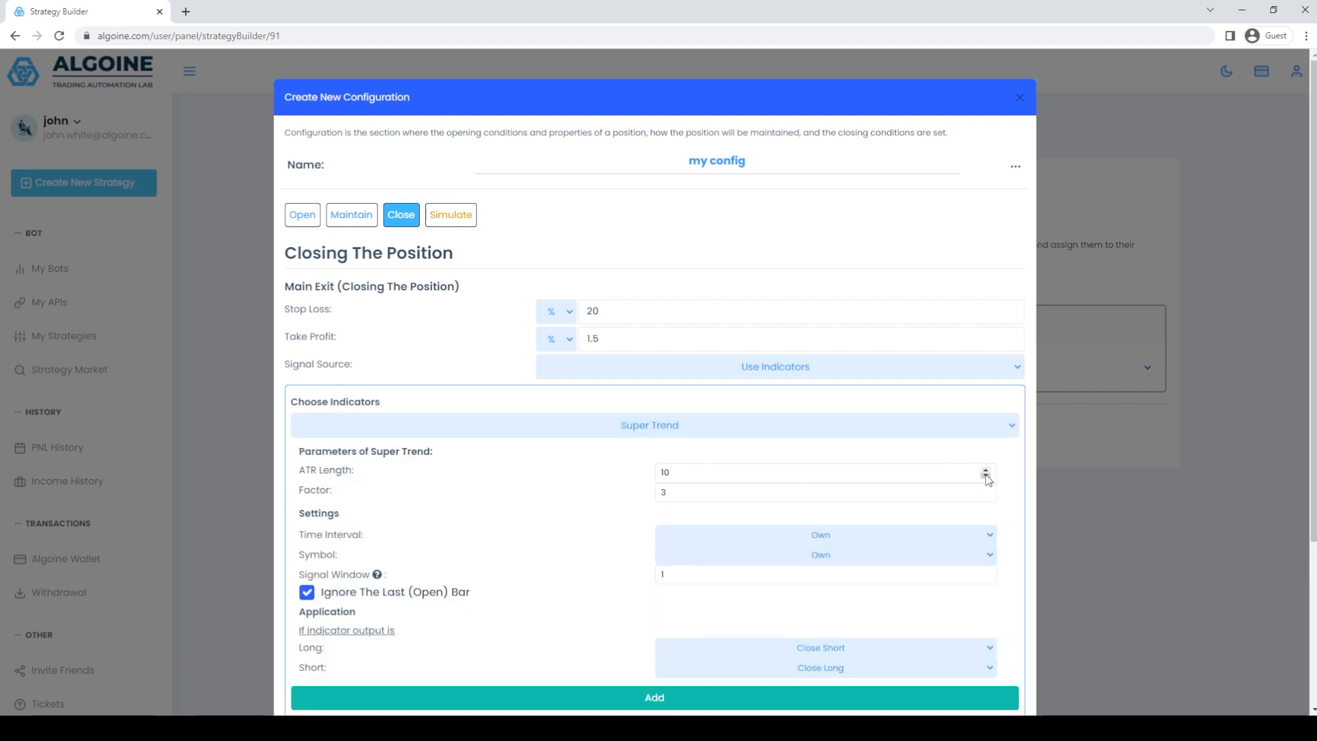
Set the closing Super Trend's ATR Length to 12 and add the indicator to the combination.
click(985, 471)
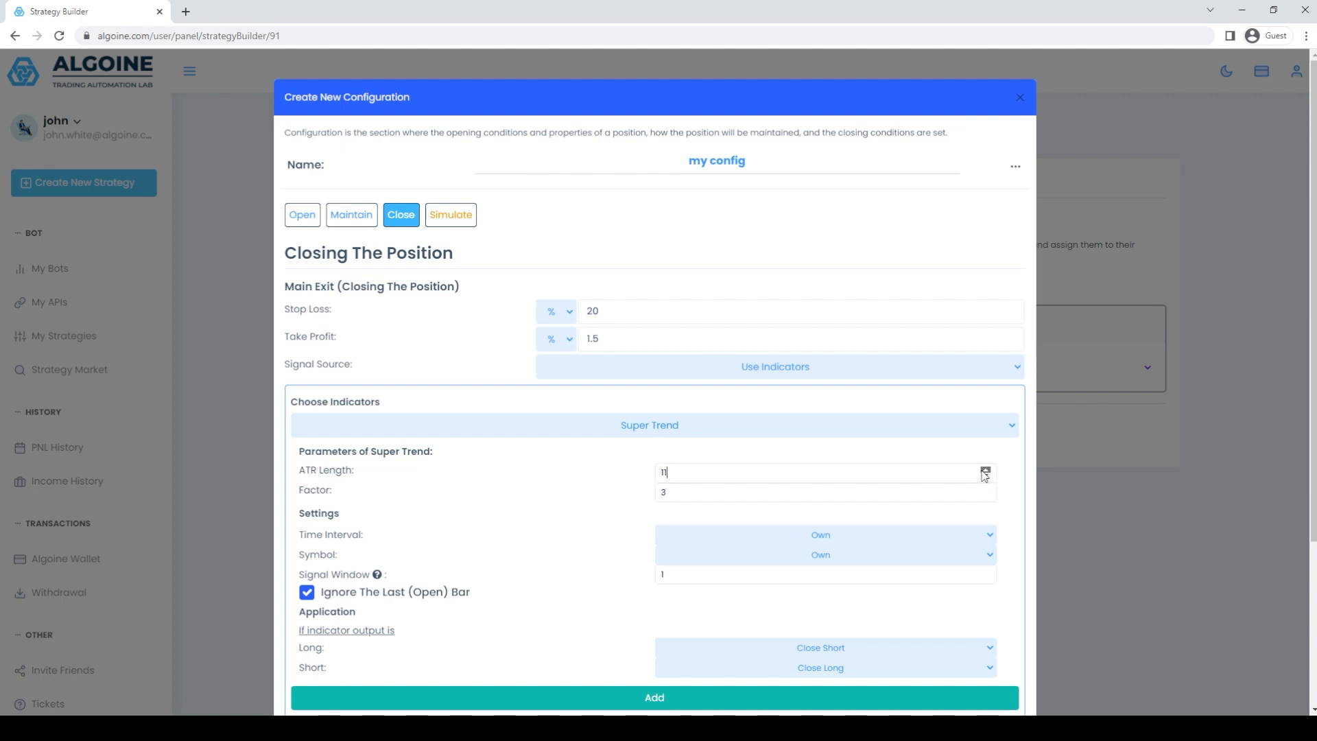
click(985, 471)
scroll(539, 480, down, 2)
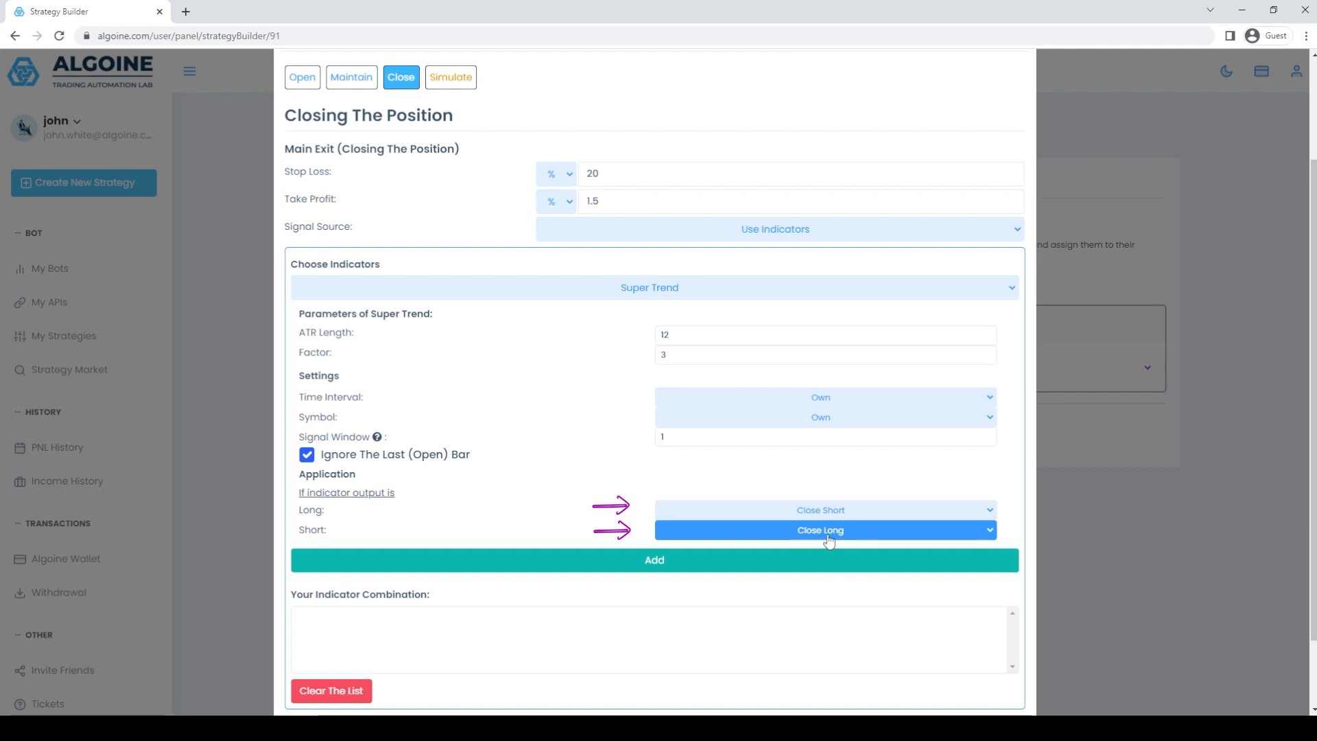
click(672, 569)
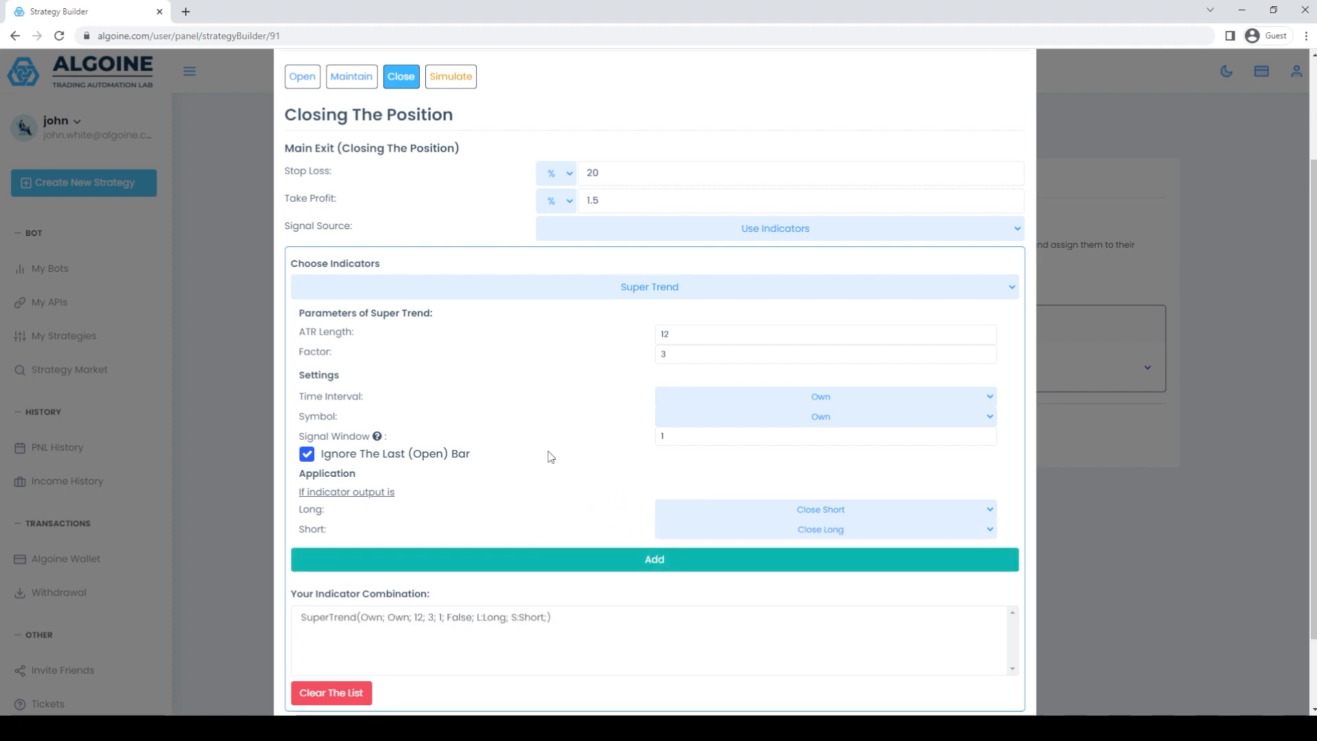
Create the configuration "my config" and dismiss the resulting message.
scroll(550, 456, down, 1)
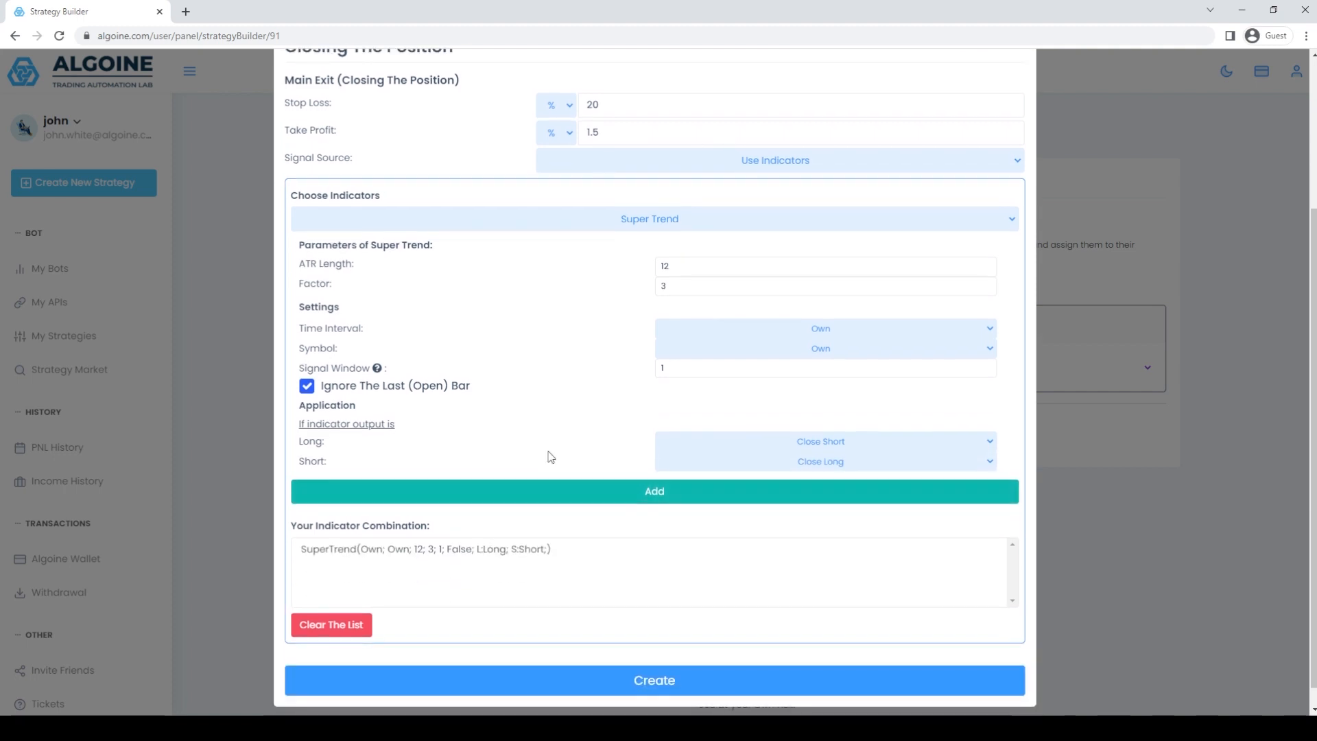
click(668, 679)
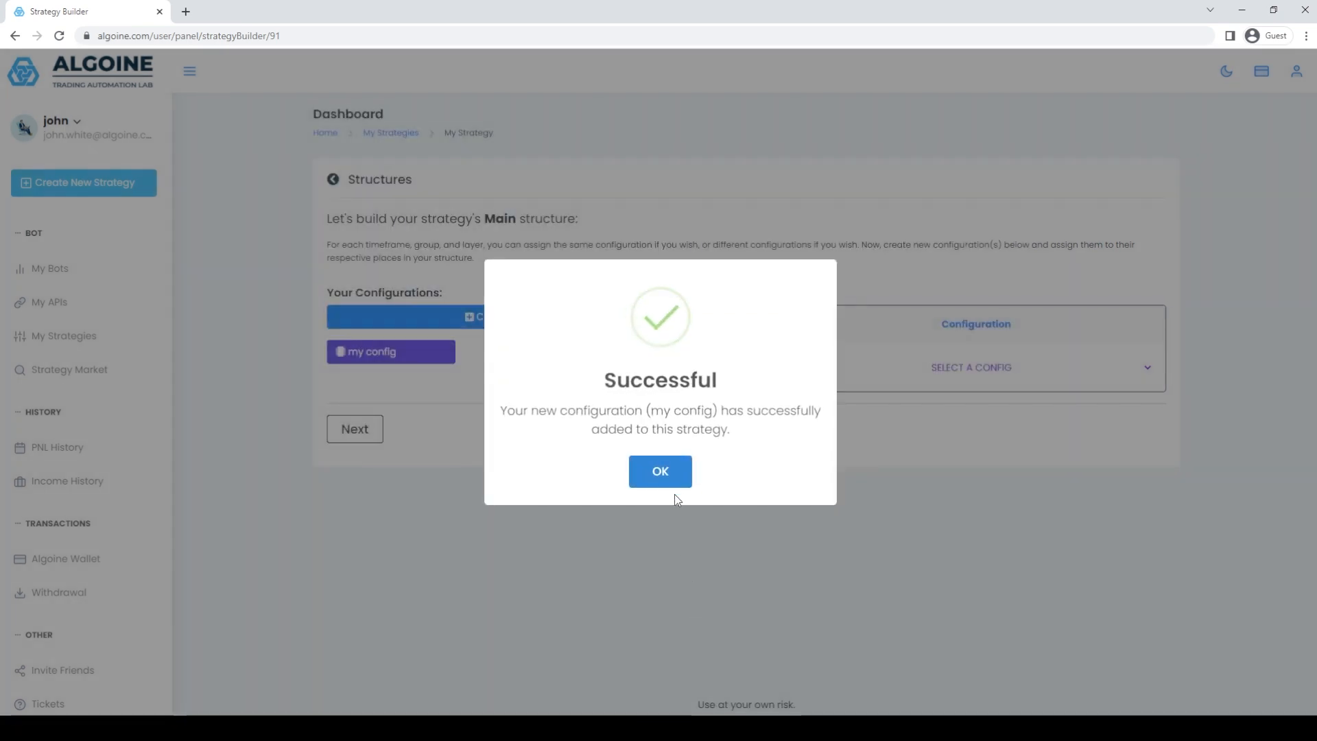
click(670, 472)
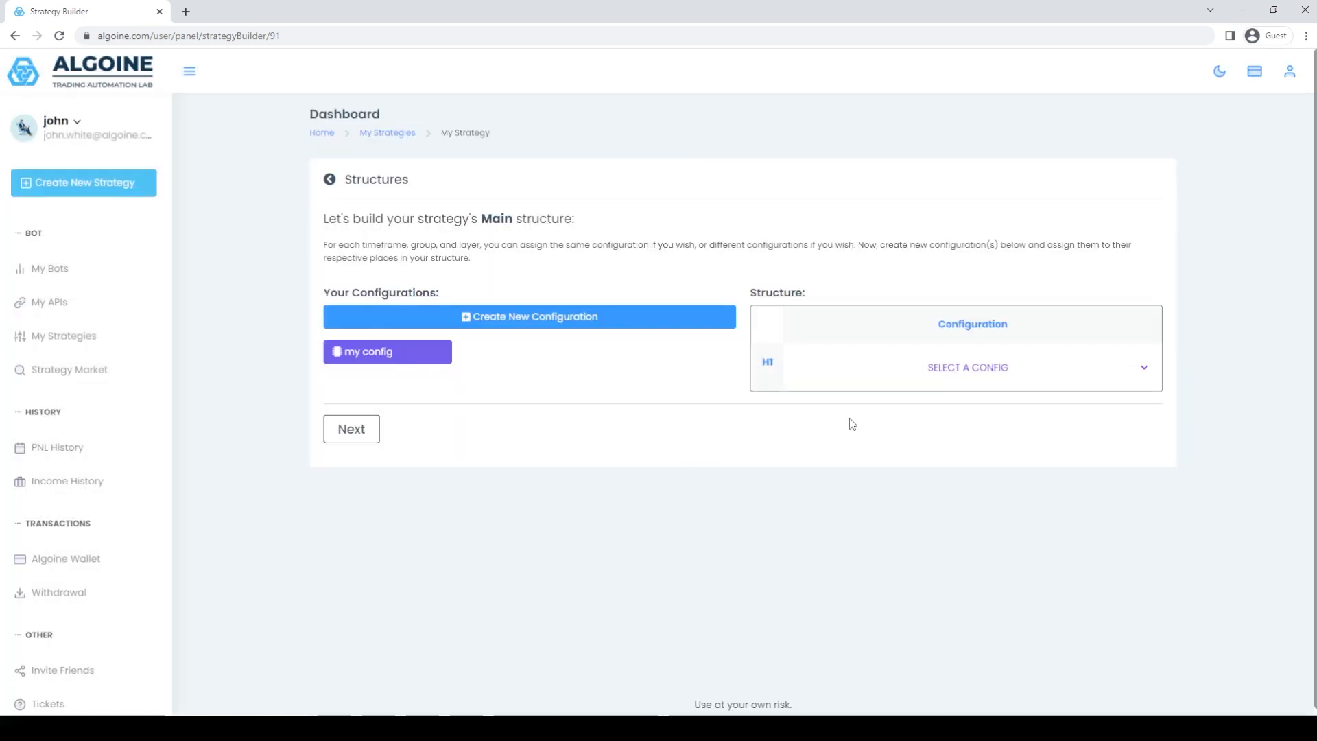
Assign "my config" to the H1 time frame in the Main structure and continue to the position count settings.
click(996, 372)
click(998, 410)
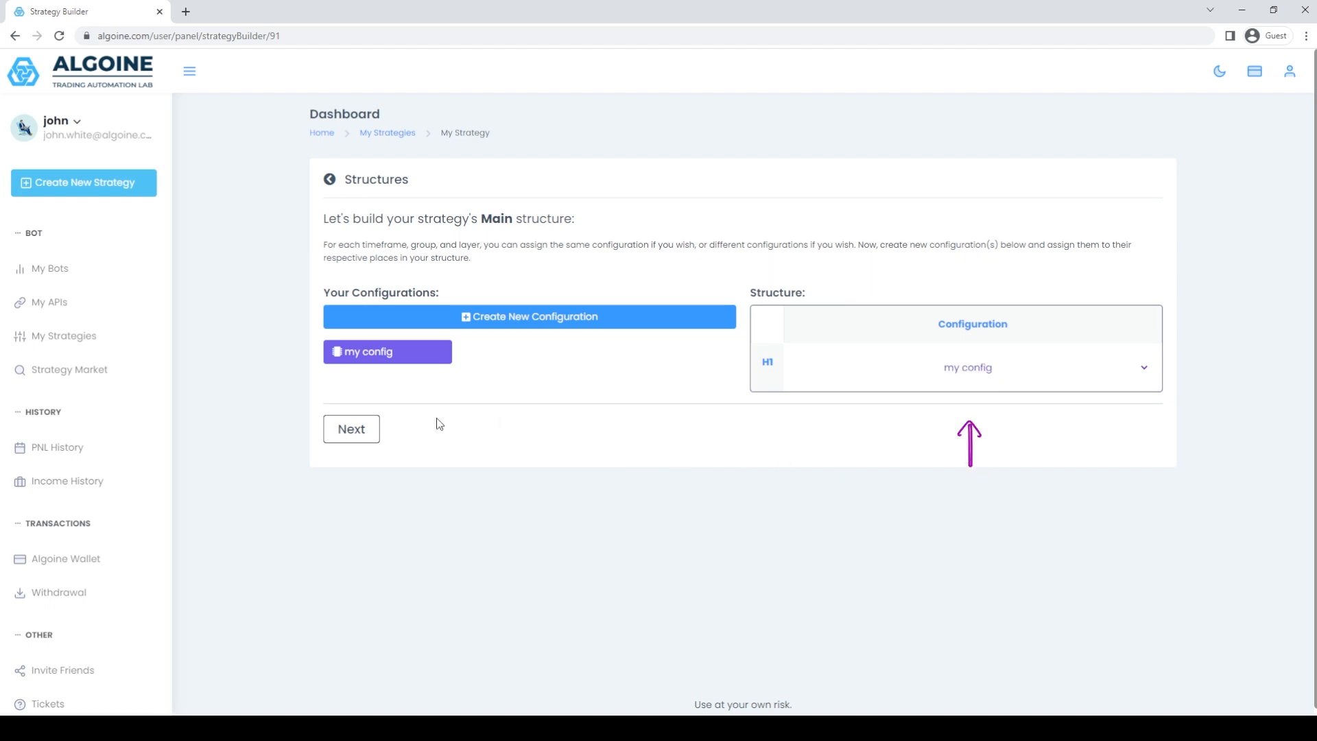
click(354, 428)
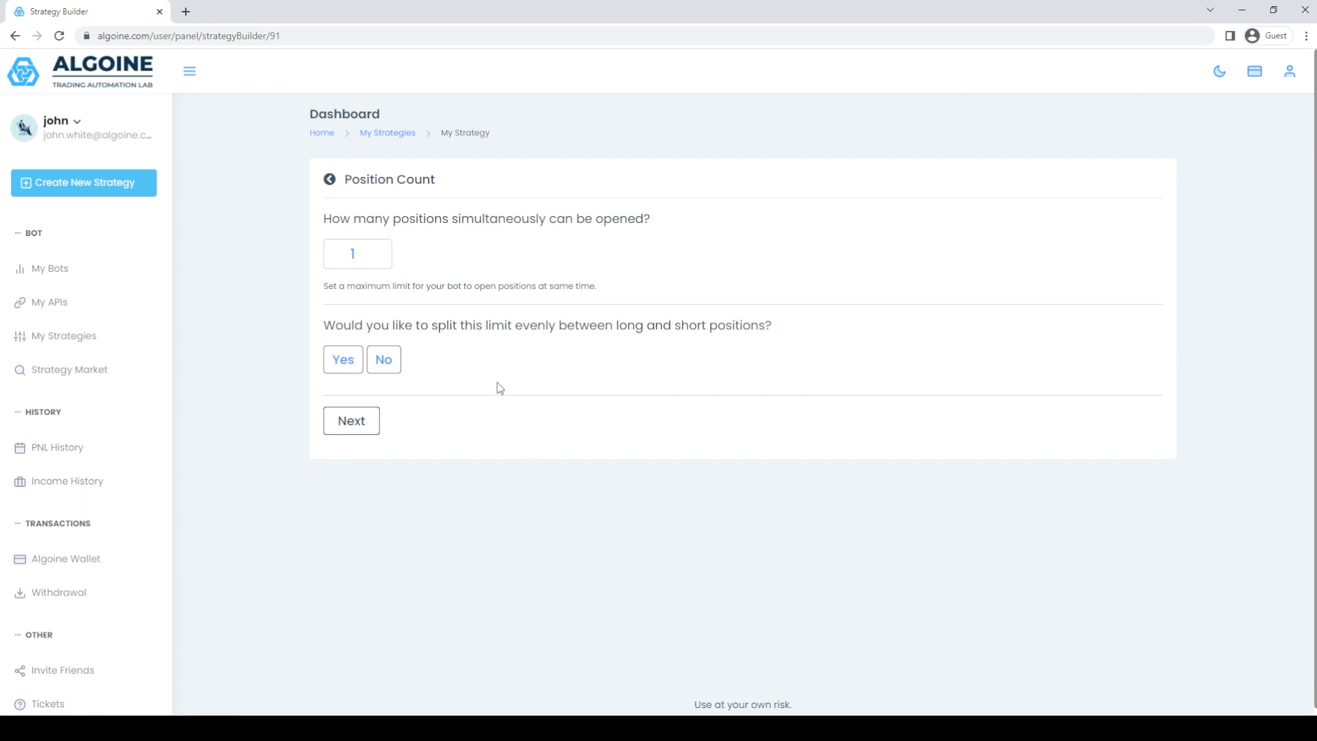
Raise the limit of simultaneously open positions, decline splitting it evenly between long and short, and continue.
click(378, 250)
click(384, 359)
click(351, 421)
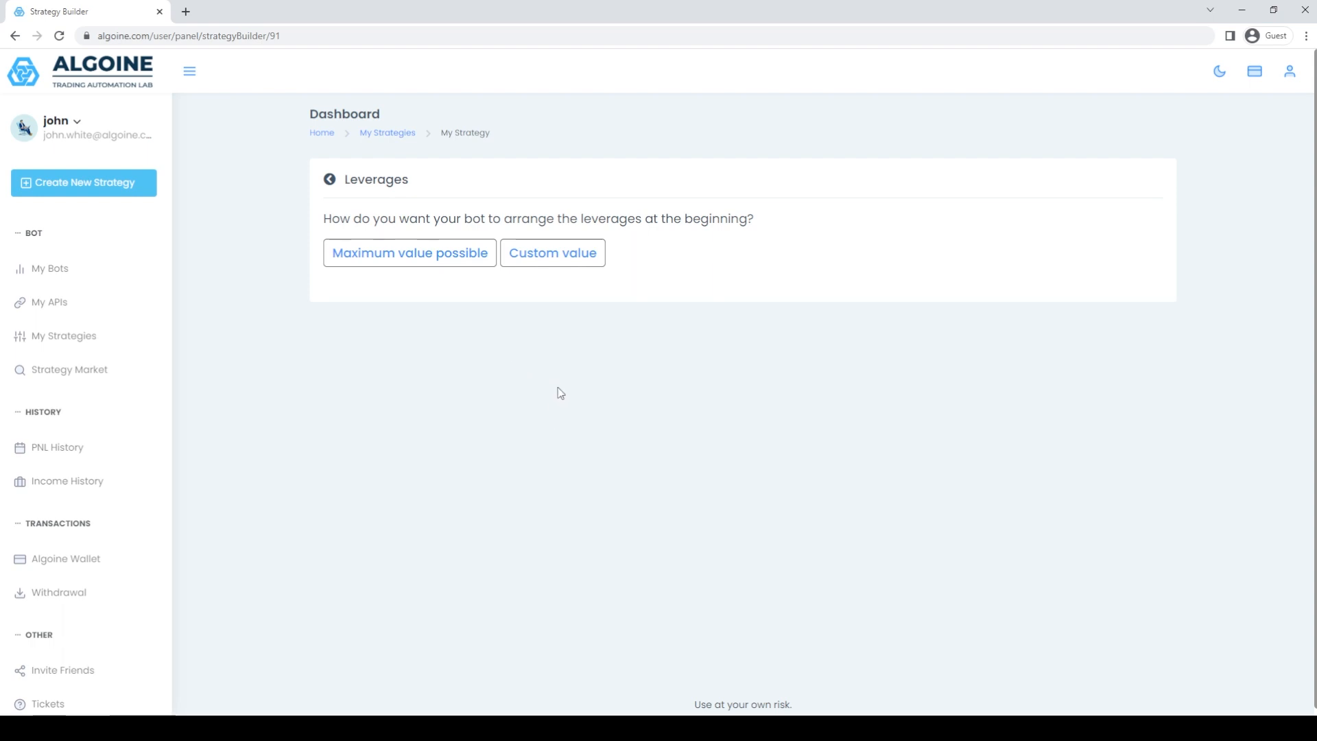
Choose a custom leverage for the bot, raise its value and continue to the Telegram channel settings.
click(558, 264)
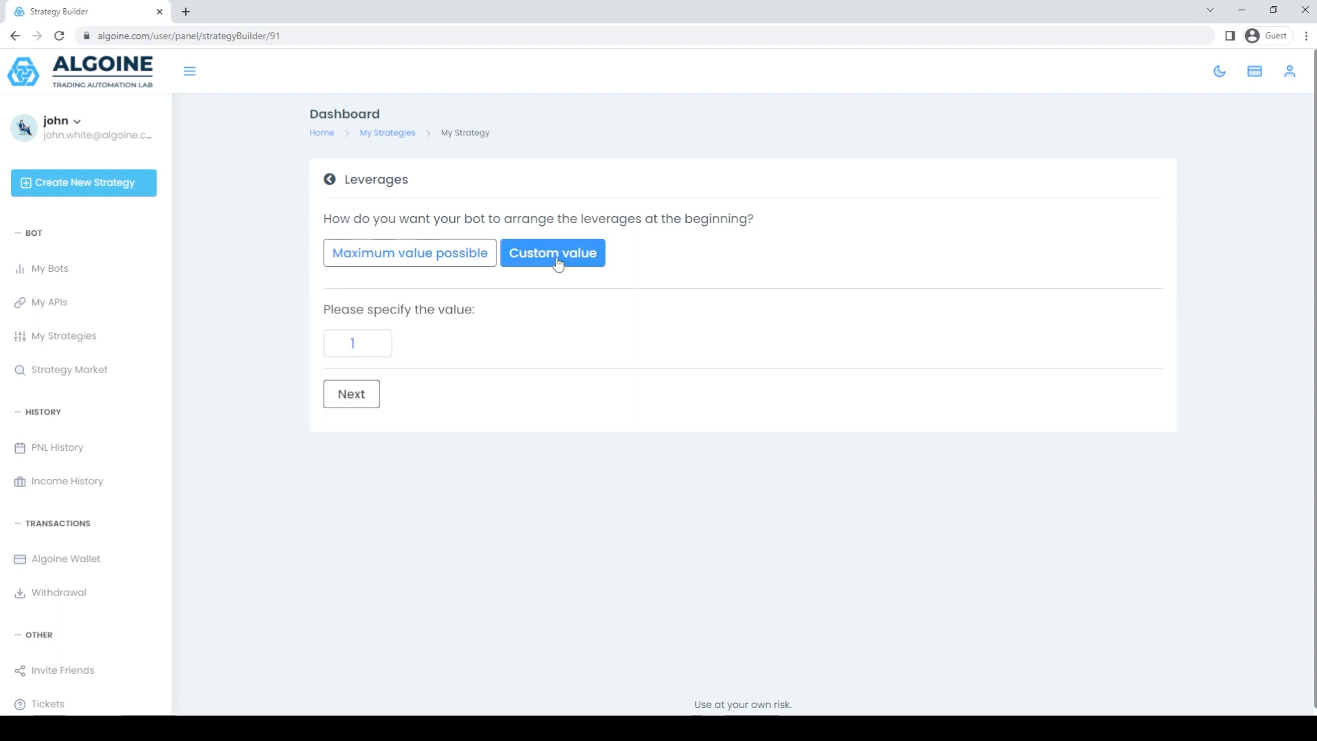
double_click(381, 338)
click(381, 338)
click(382, 338)
double_click(381, 338)
double_click(381, 338)
click(381, 339)
click(354, 394)
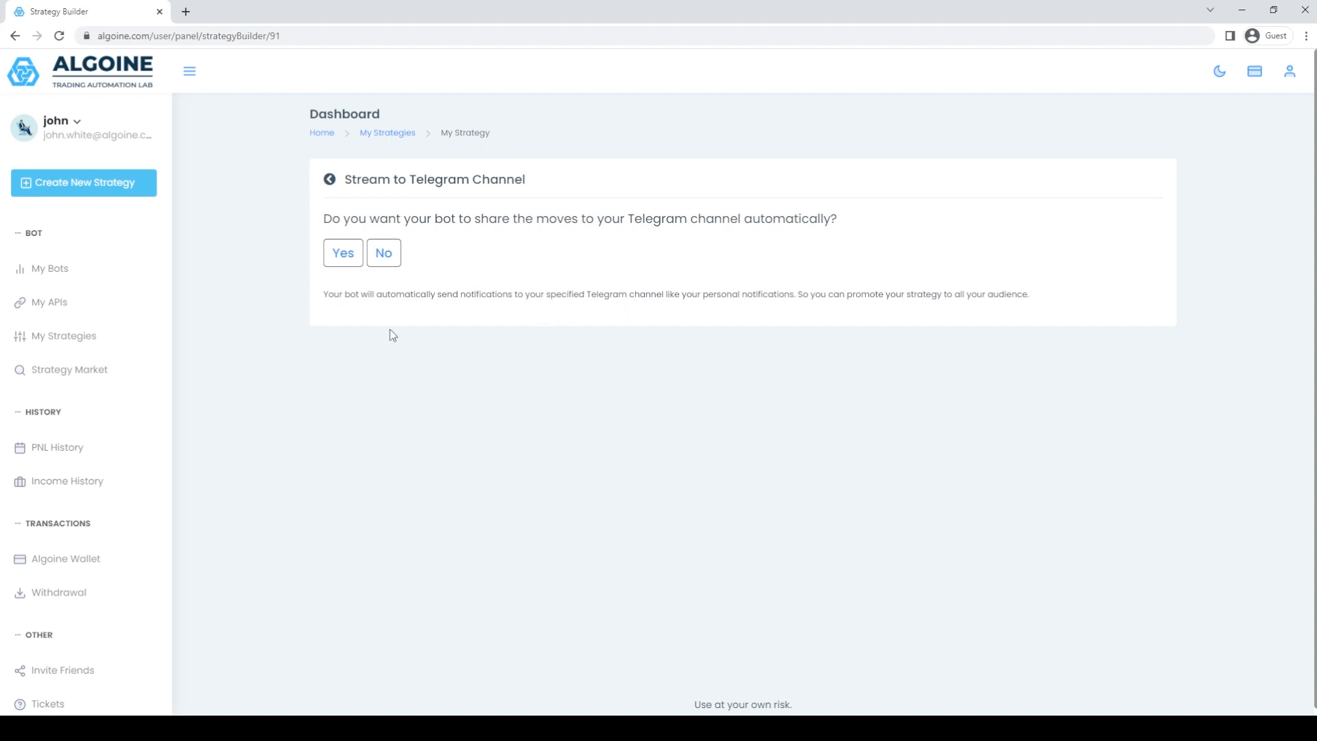
click(351, 261)
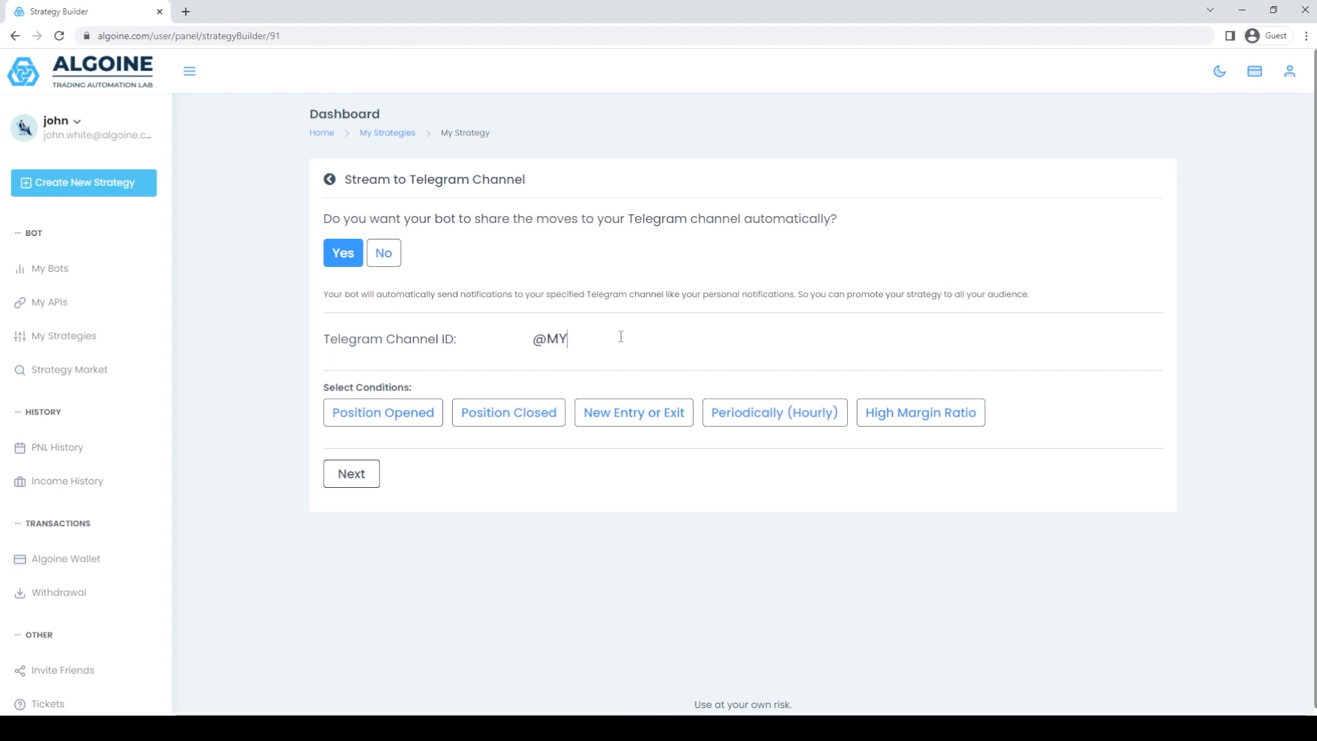
text(myTelegram)
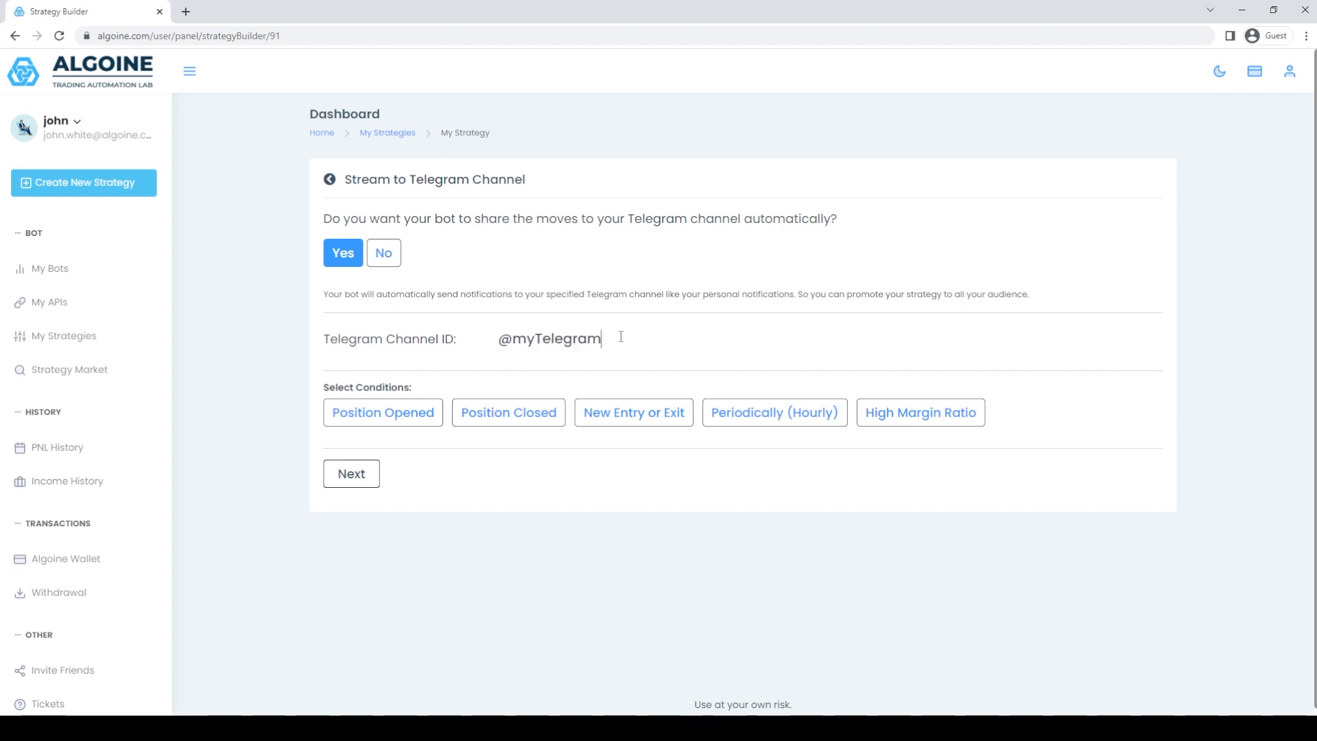
text(ChannelID)
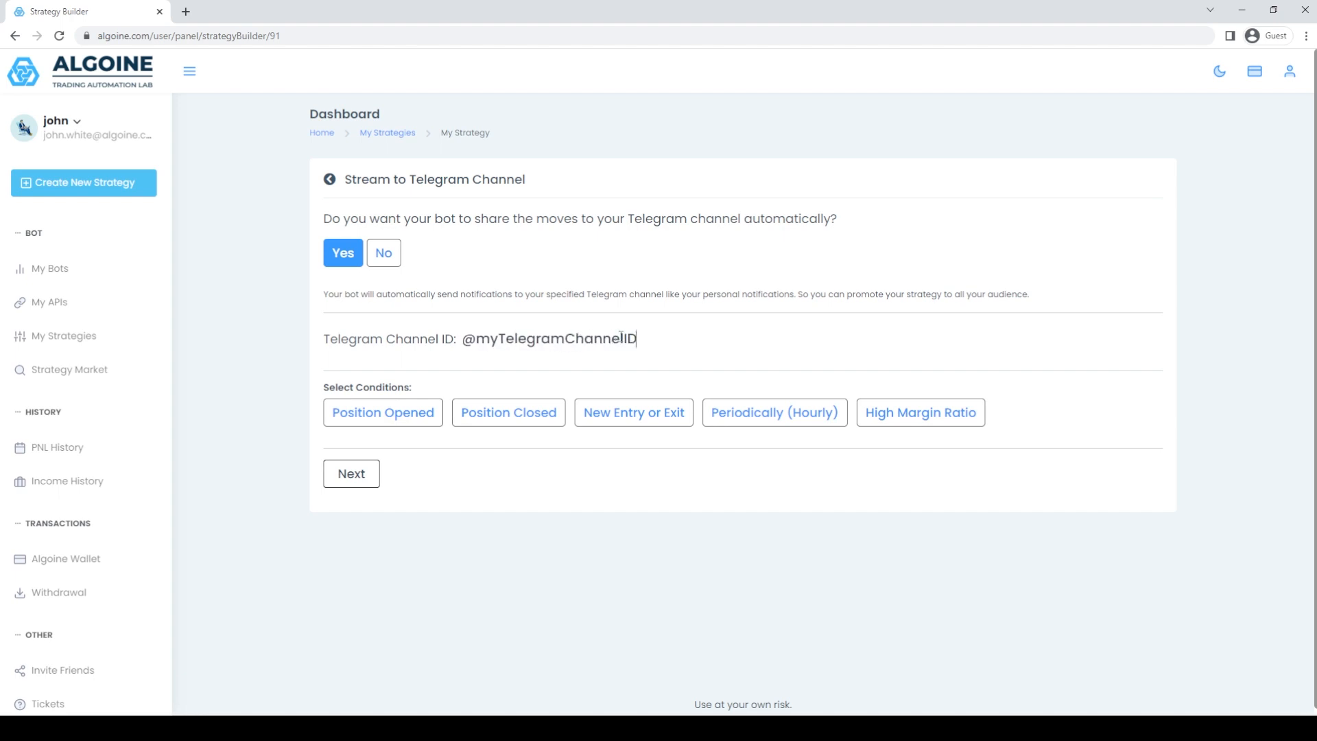
click(329, 341)
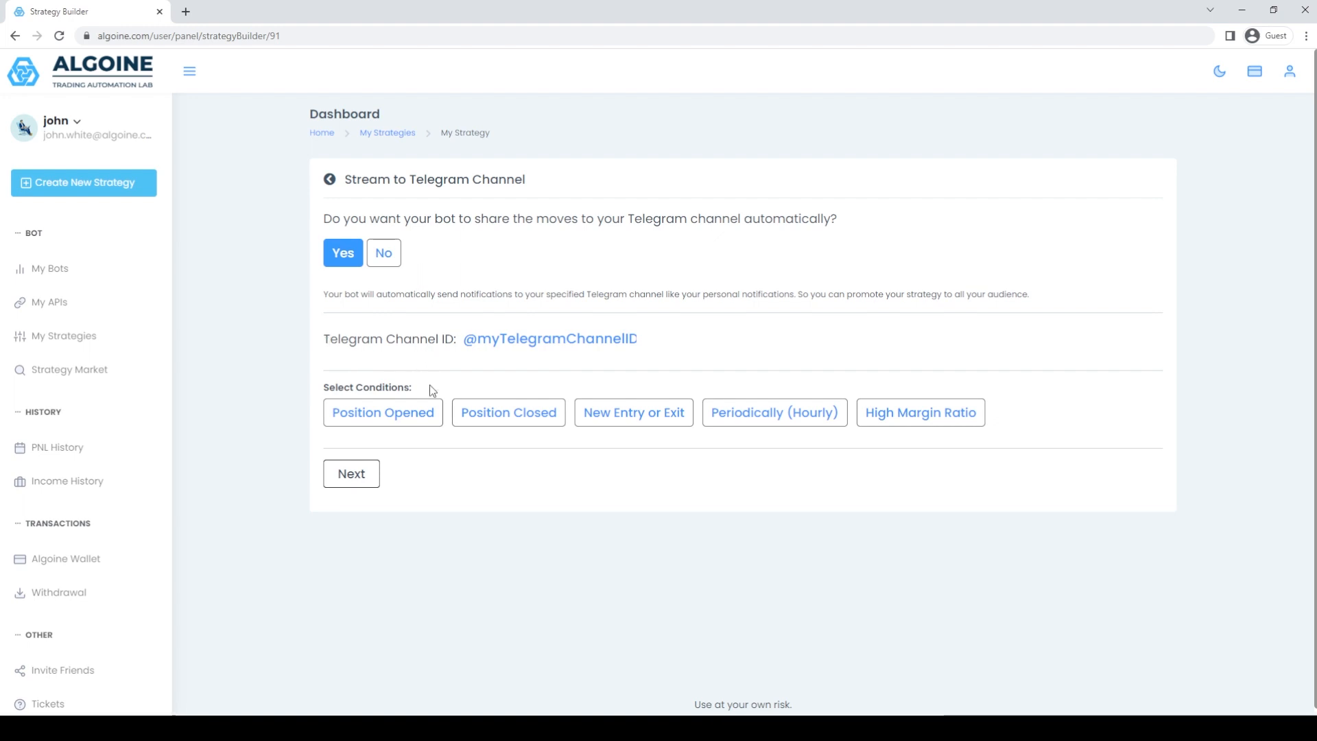
Select the Telegram notification conditions Position Opened, Position Closed and New Entry or Exit, and continue to the usage requirements.
click(432, 413)
click(478, 414)
click(683, 415)
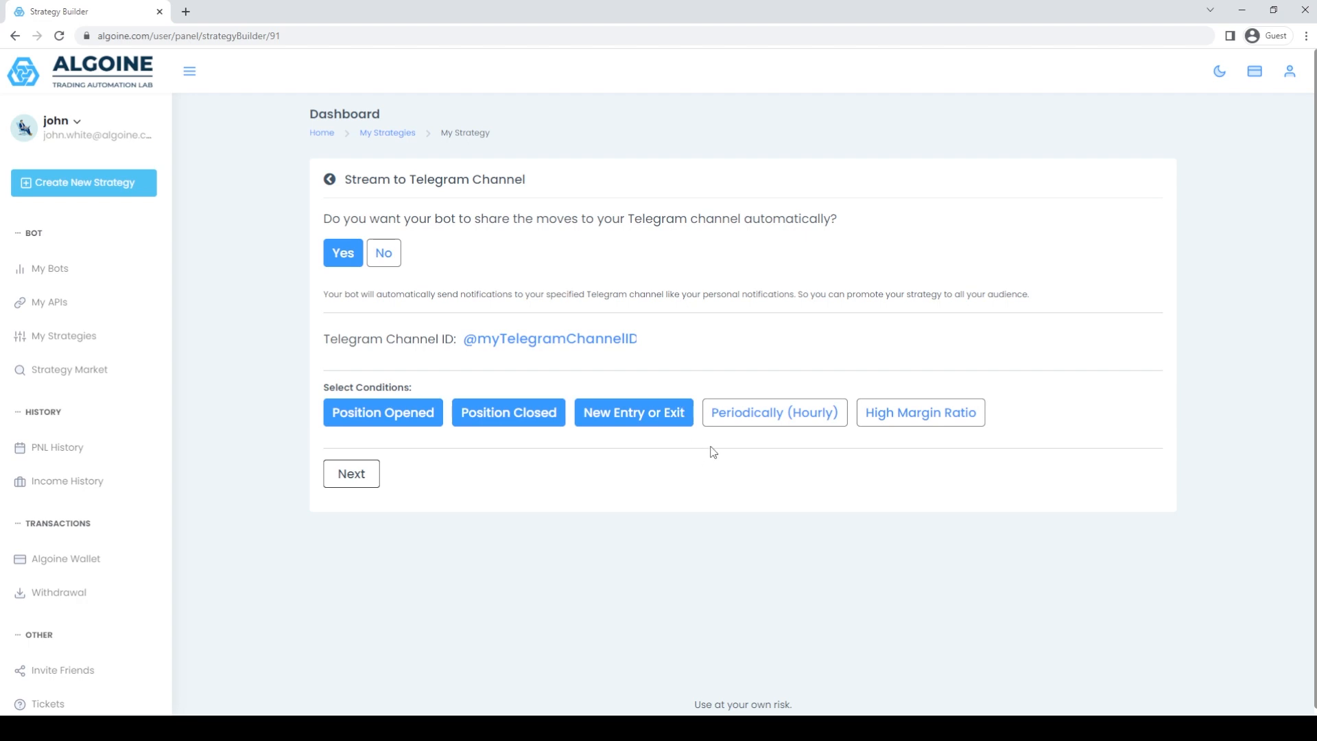
click(770, 416)
click(948, 418)
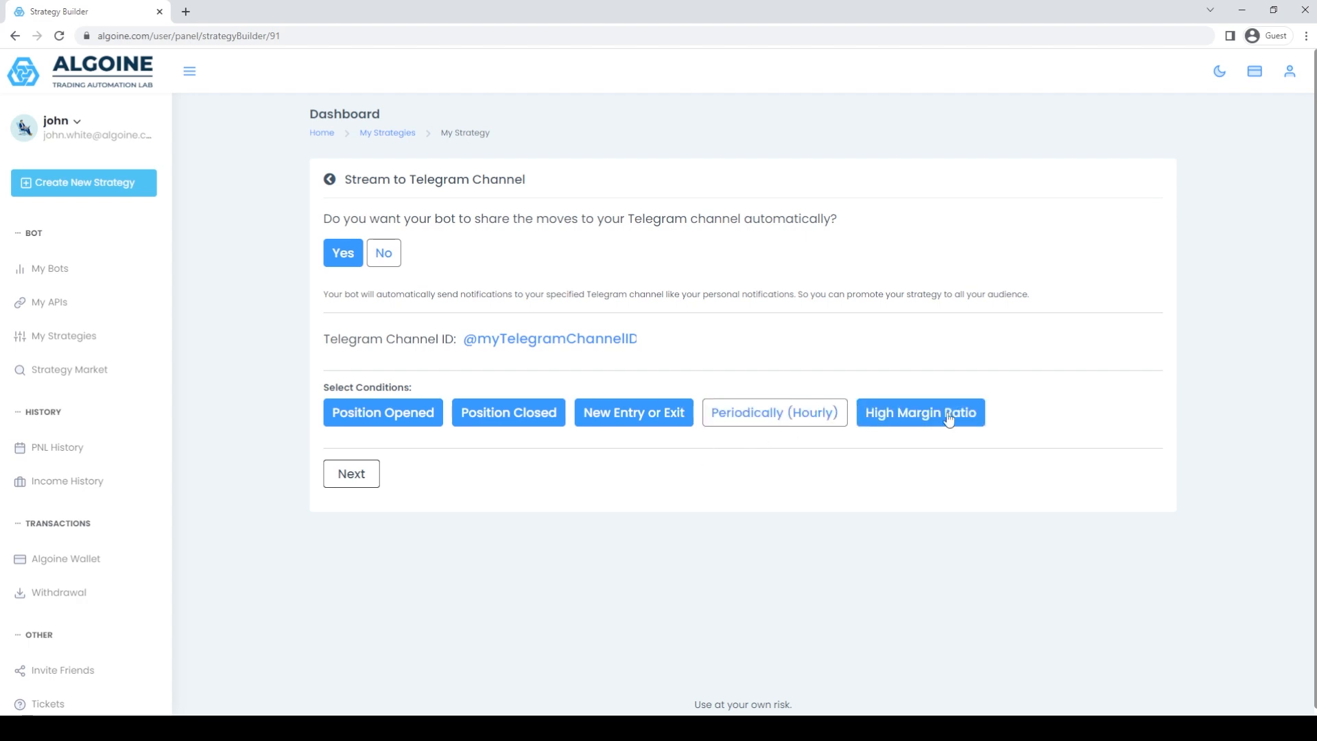
click(373, 482)
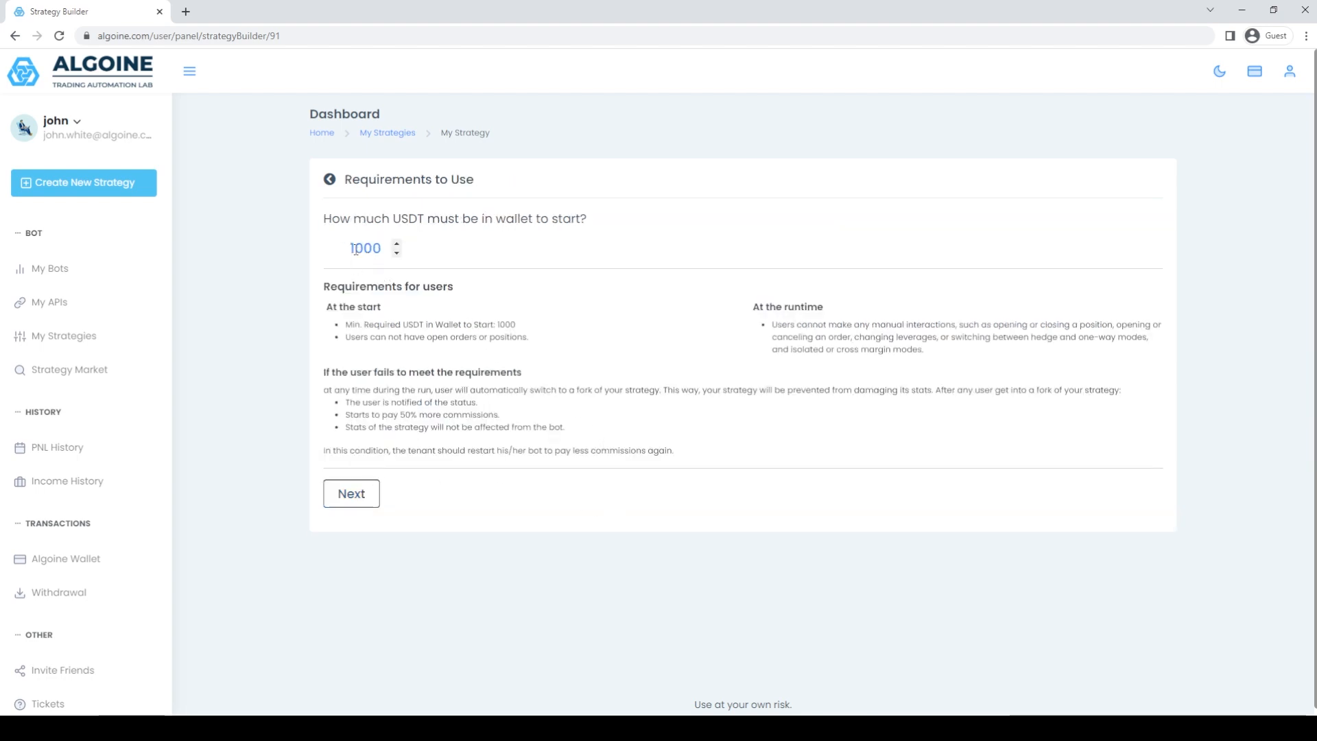
Set the minimum wallet amount required to start to 5000 USDT and continue to the rental settings.
mouse_move(355, 249)
mouse_down()
mouse_move(332, 255)
mouse_move(343, 254)
mouse_up()
text(5)
click(602, 307)
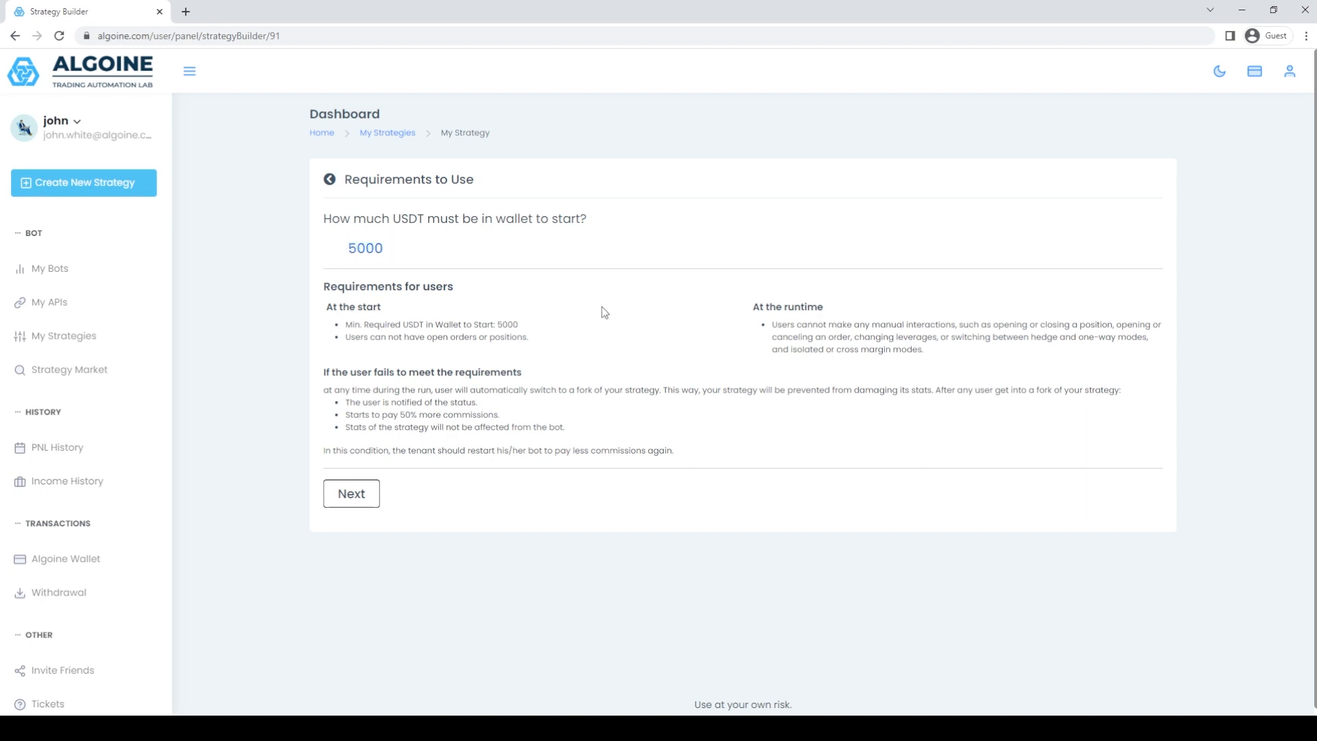
double_click(507, 324)
click(557, 326)
click(364, 494)
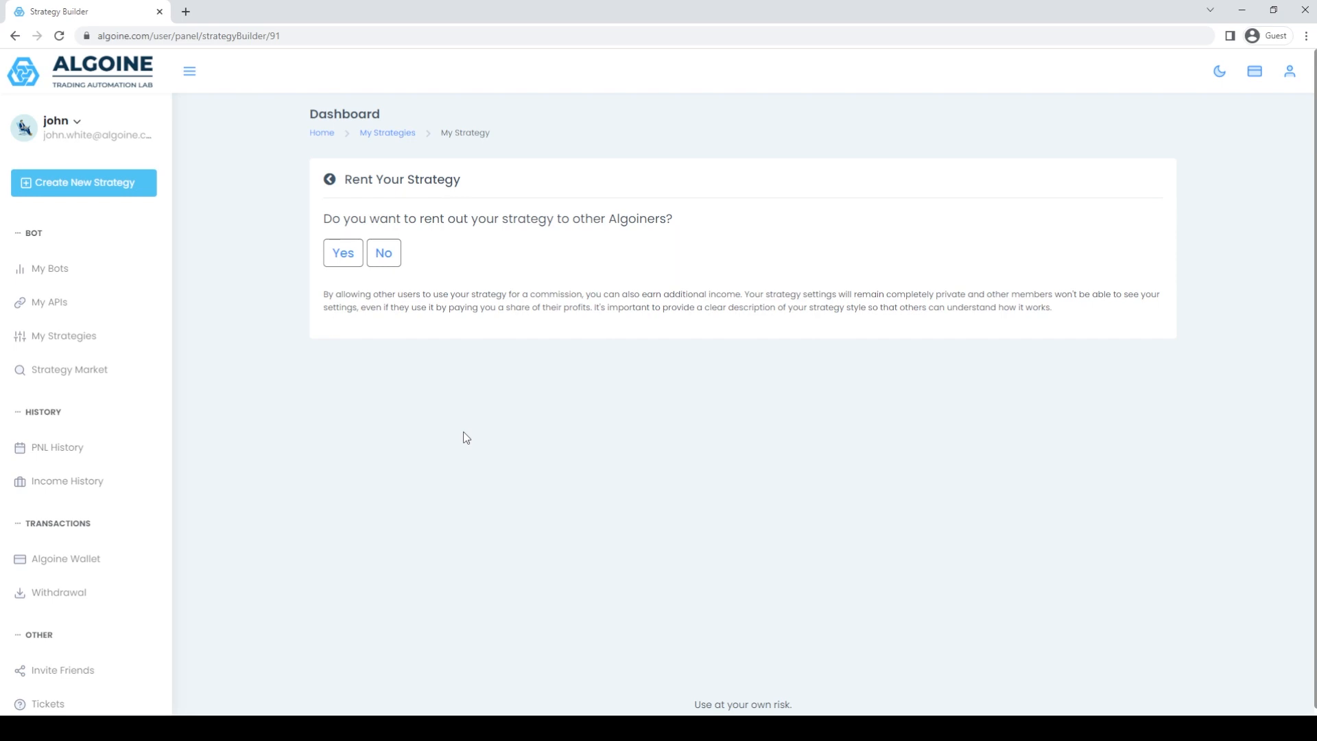
Enable renting, with the description "This strategy uses a trend based indicator on H1 time frame and opens long and short positions on selected pairs with 10x leverage.".
click(352, 261)
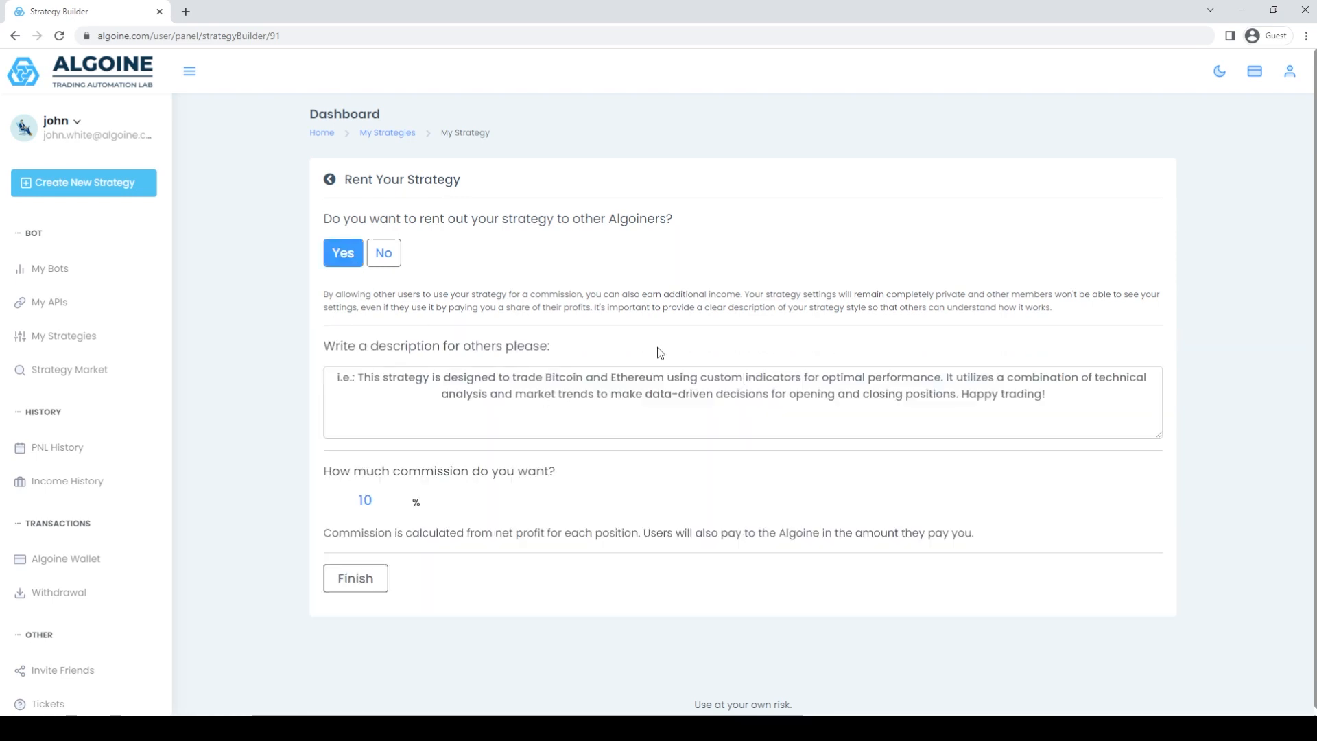
text(This strategy )
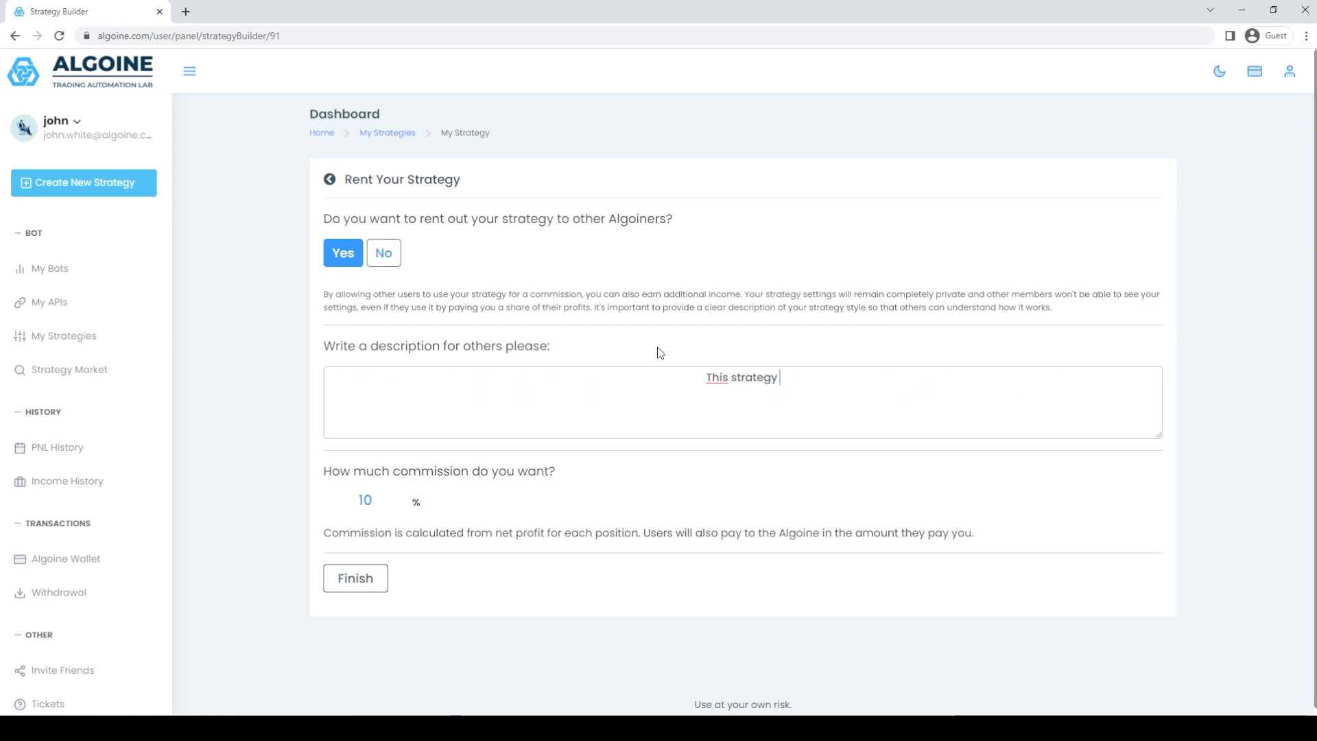
text(uses a trend based indica)
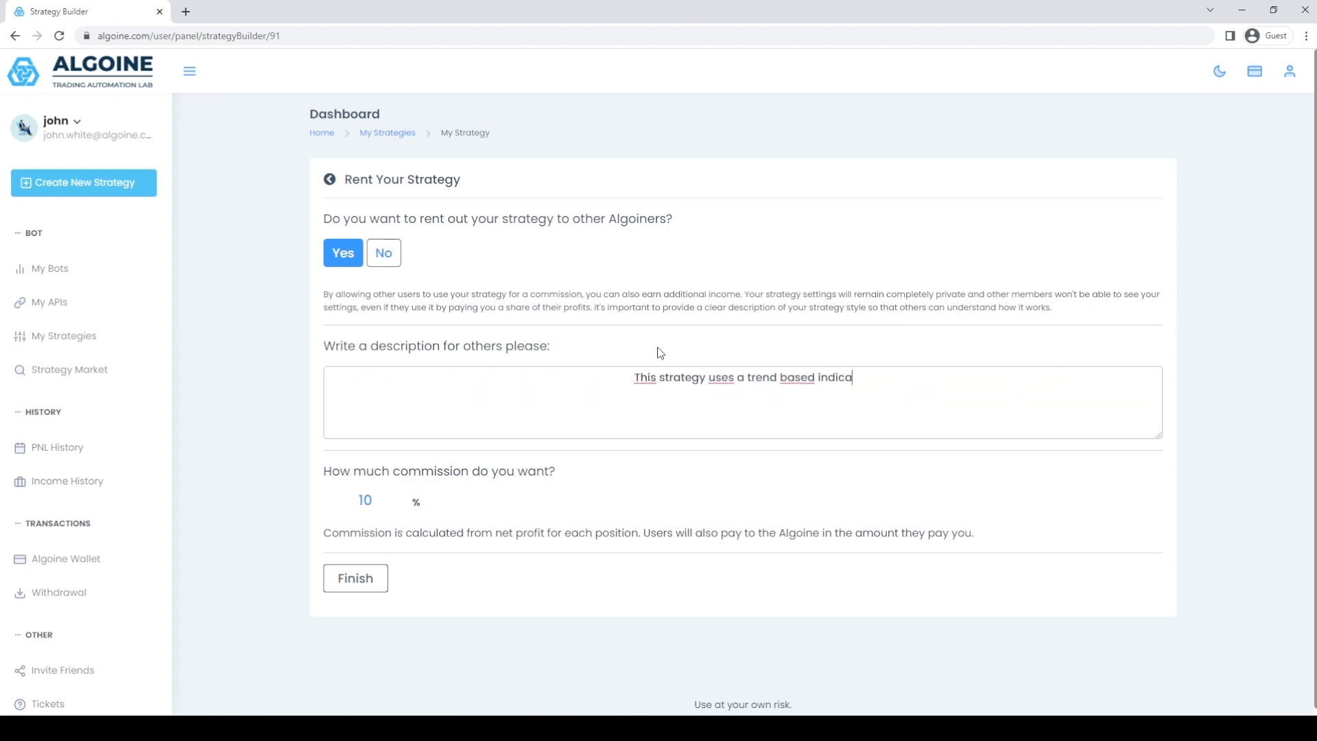
text(tor on H1 time frame and )
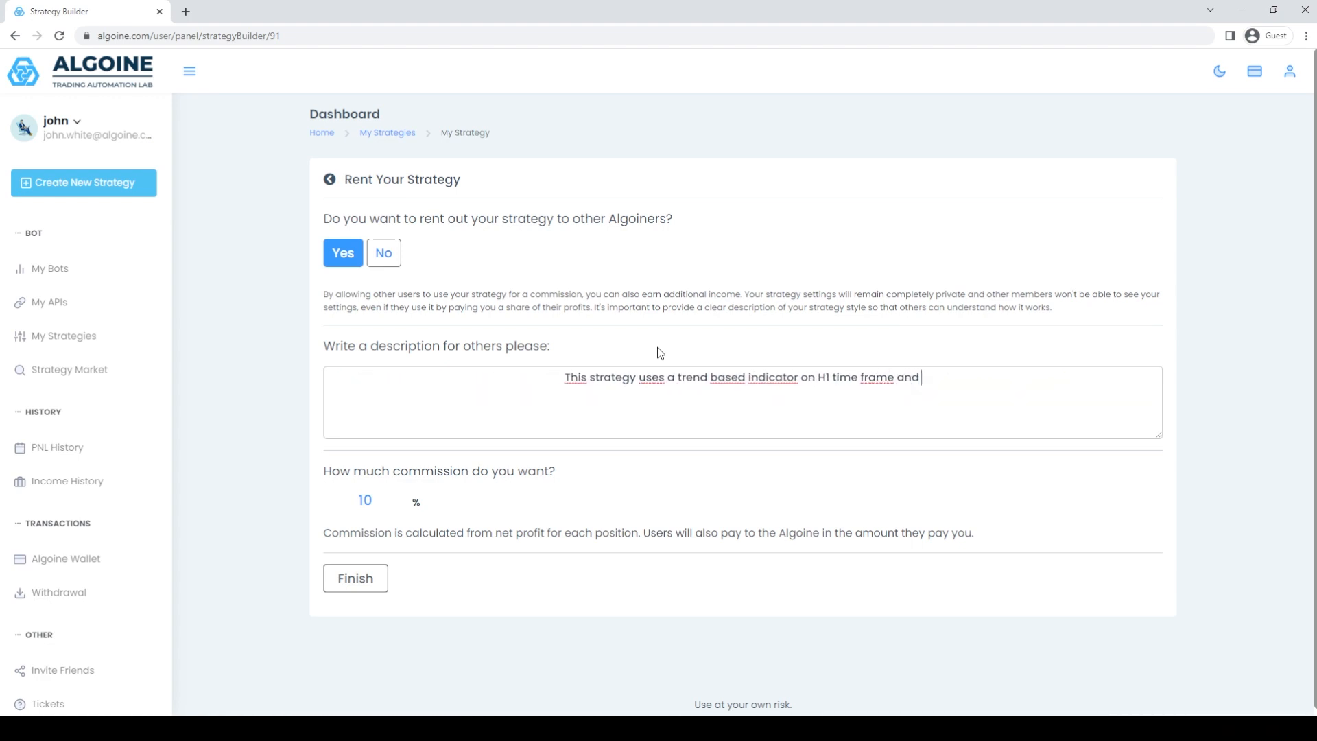
text(opens long and short positions on sele)
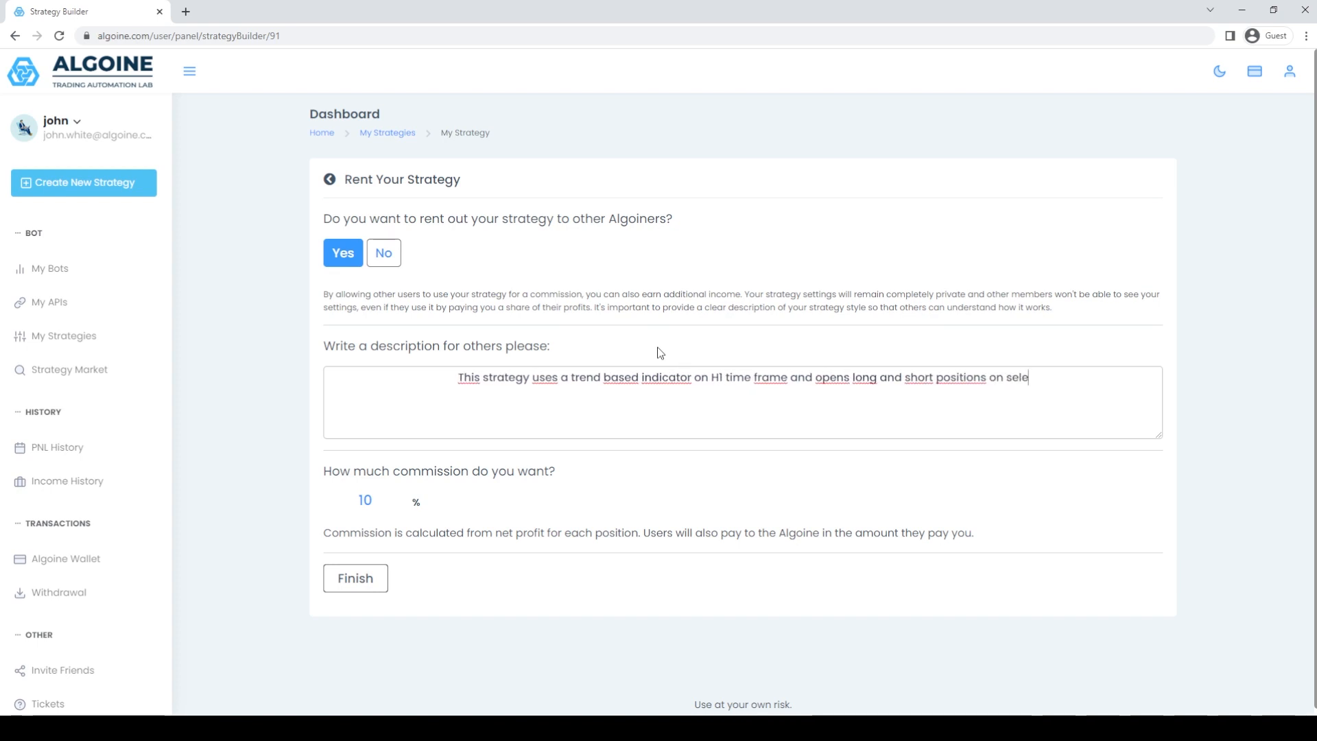
text(cted pairs.)
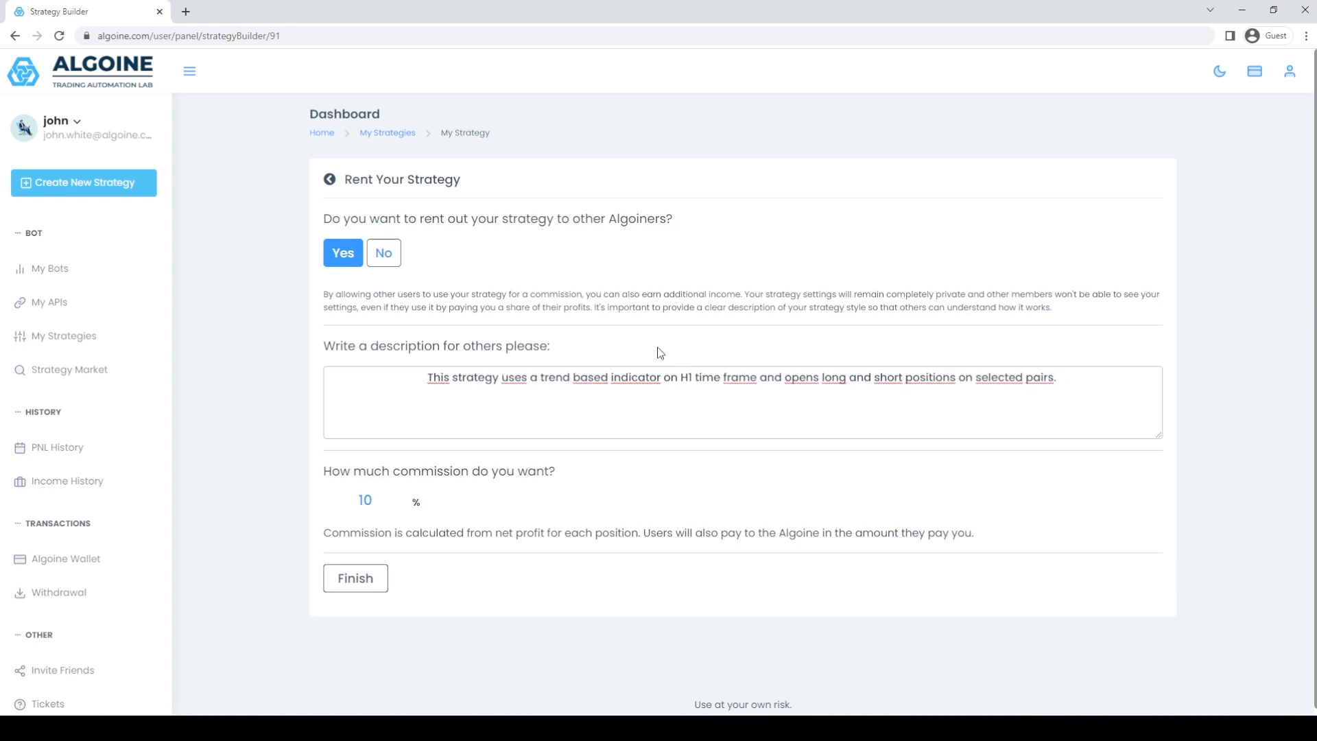
key(BackSpace)
text(with 10x leverage.)
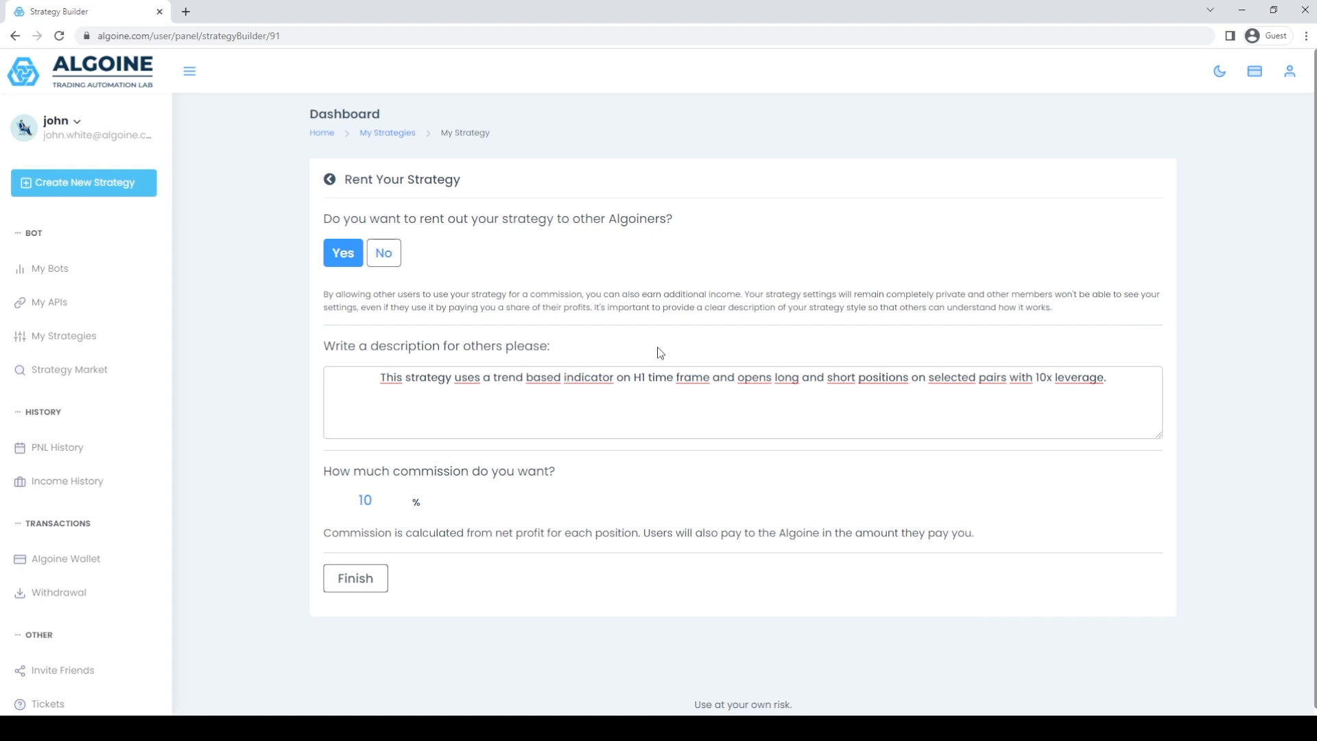
click(661, 354)
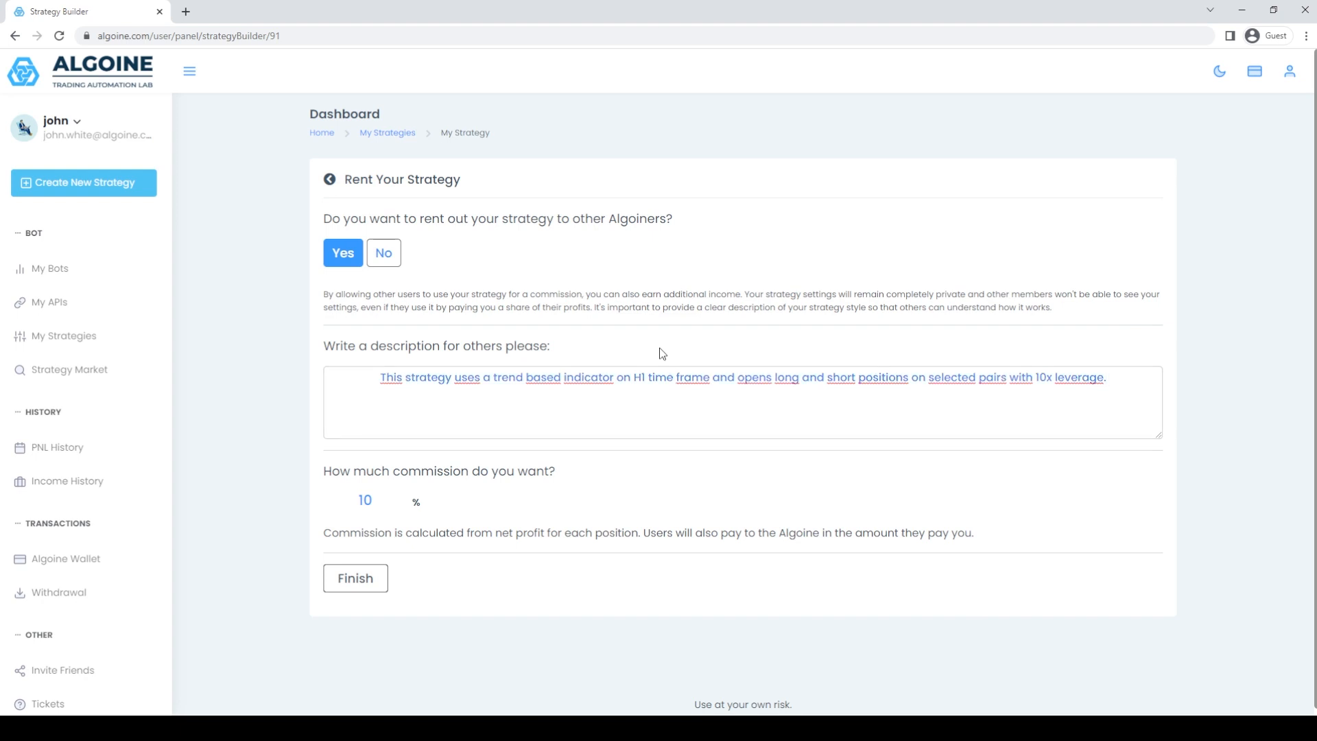
Set the rental commission to 7% and finish creating the strategy.
click(397, 506)
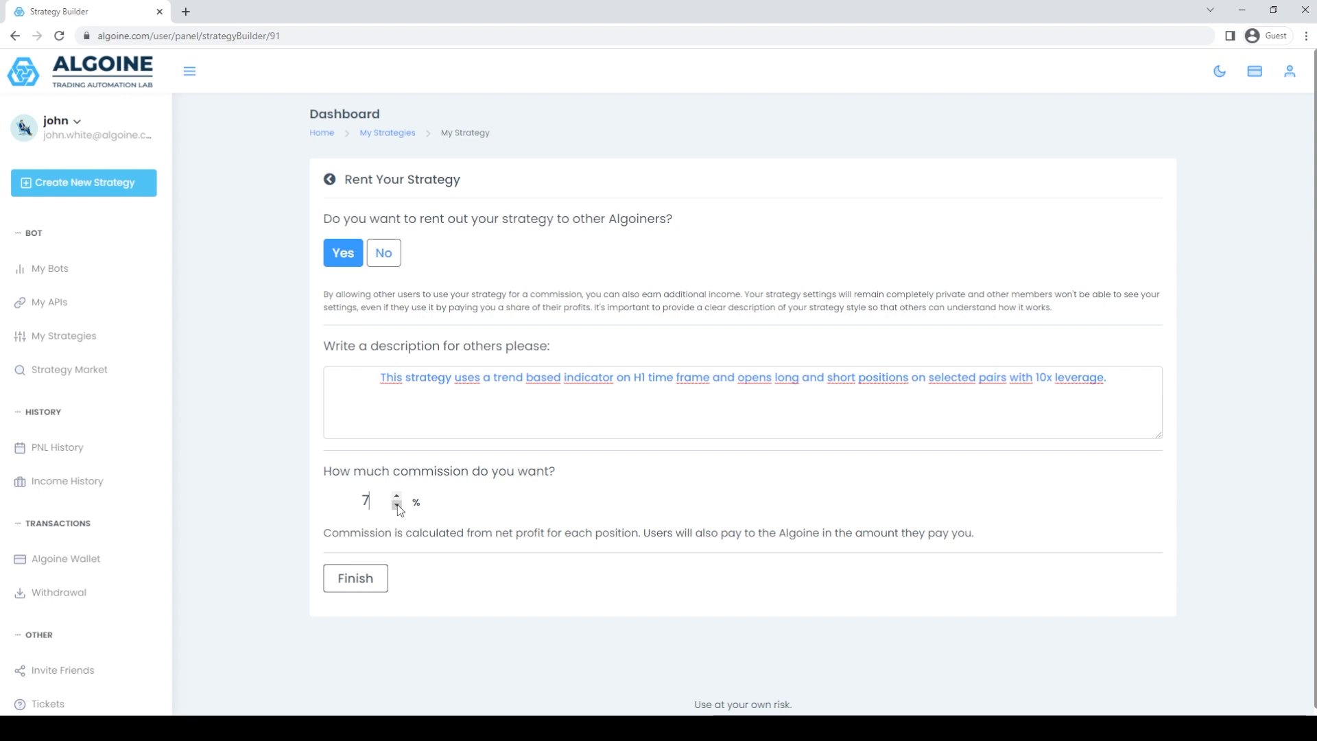
click(519, 509)
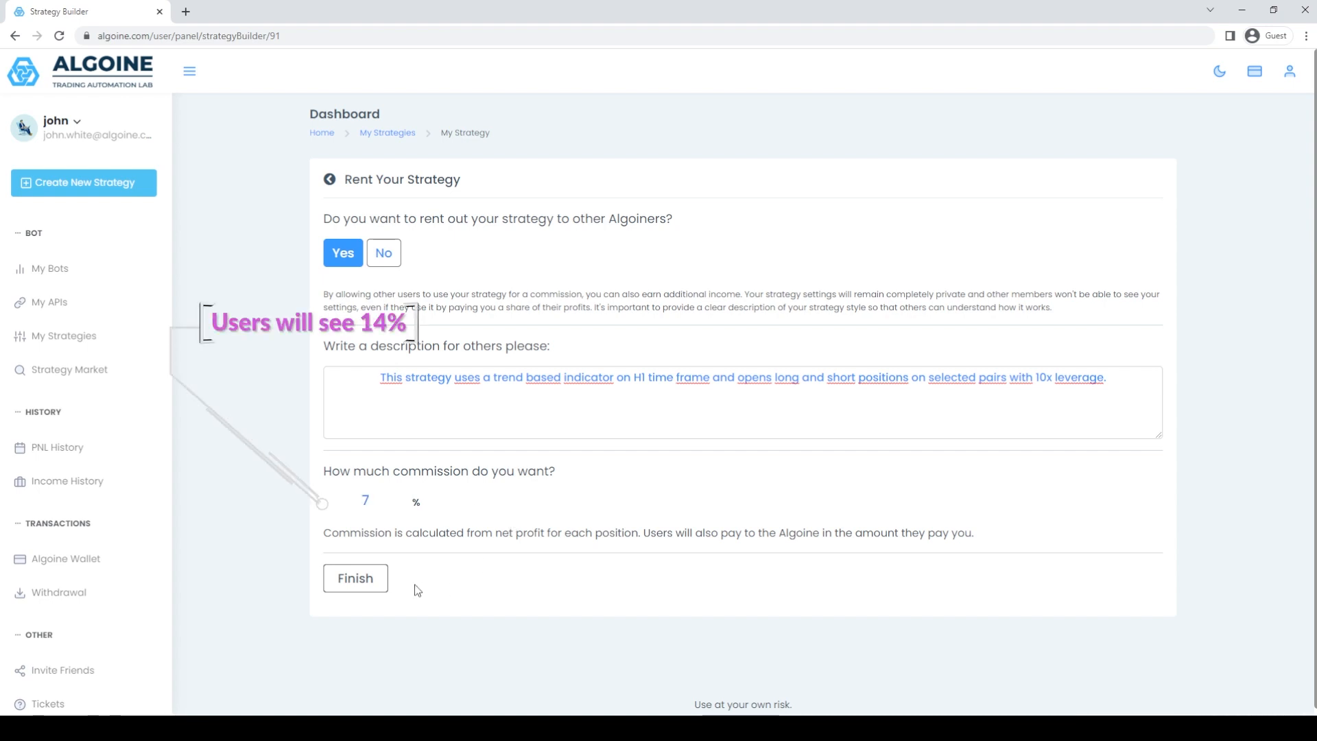
click(371, 585)
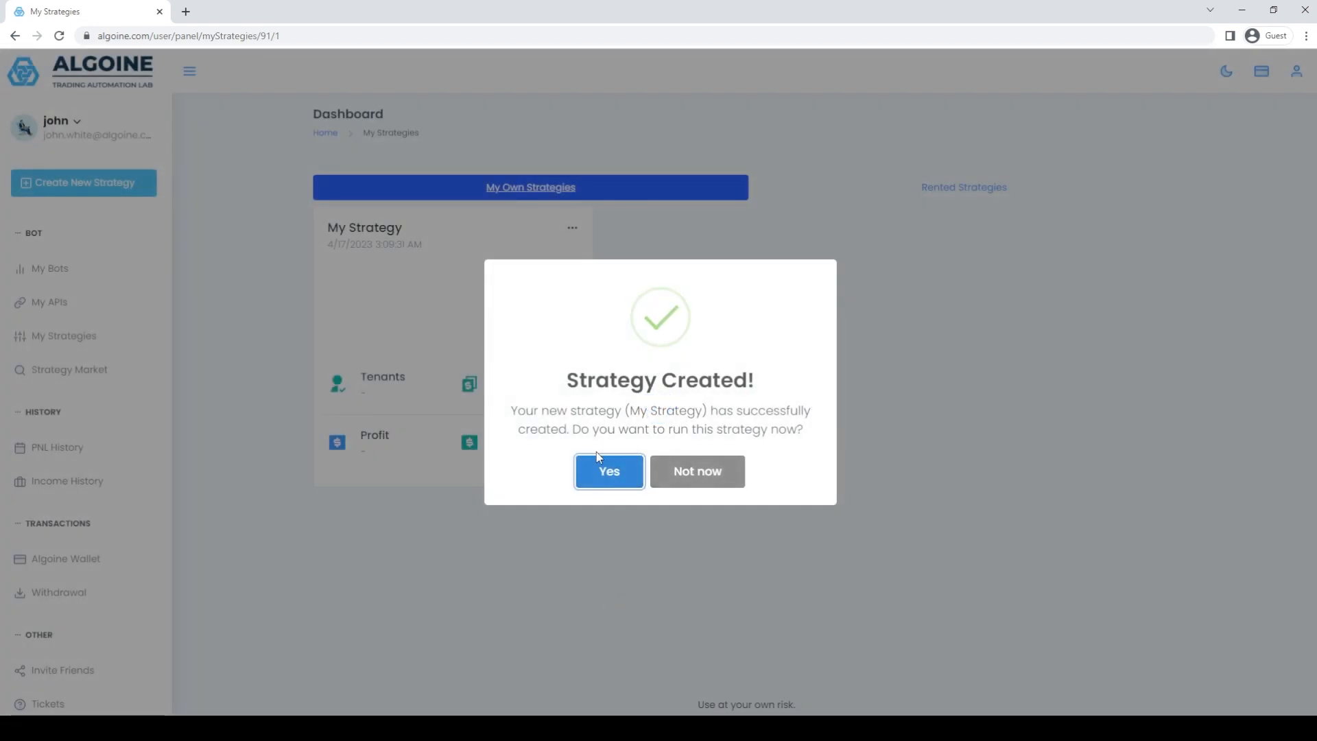
Run the new strategy as a bot on Binance Futures (Paper), confirm the start and open the bots overview.
click(609, 474)
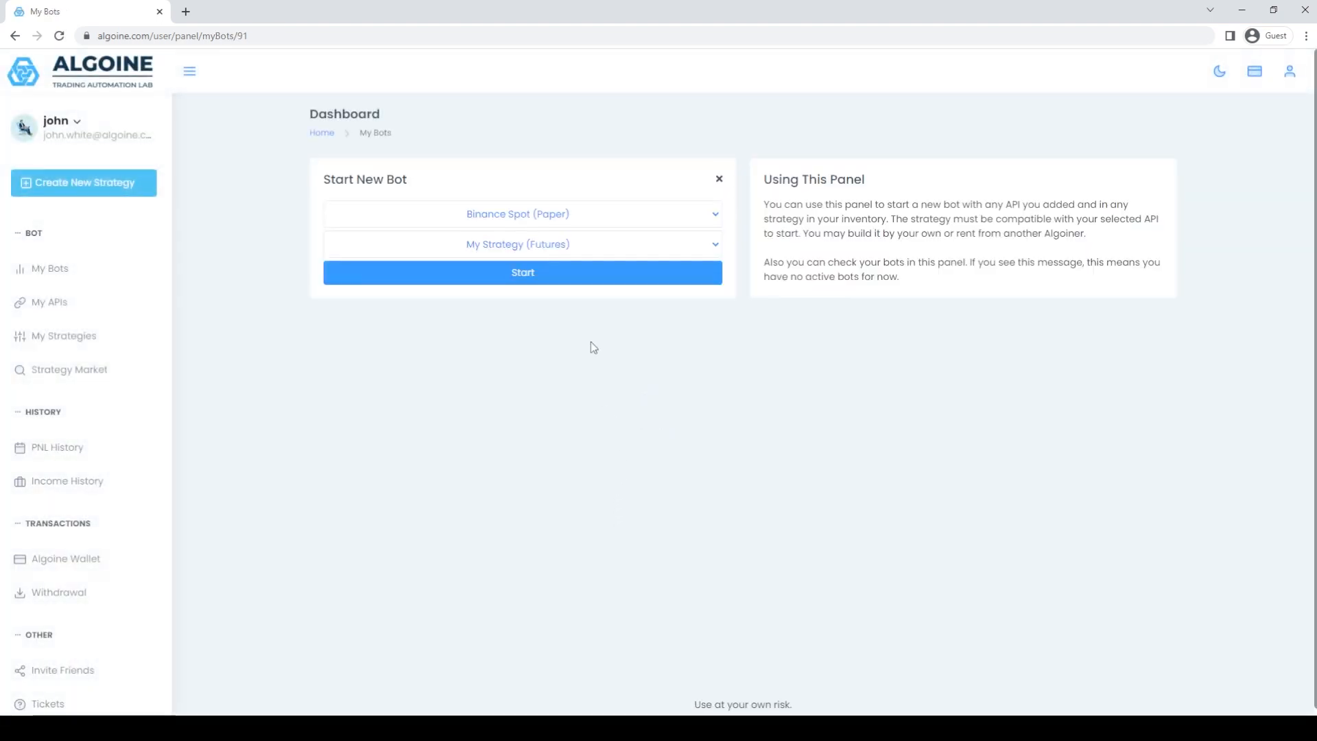
click(599, 218)
click(611, 256)
click(602, 276)
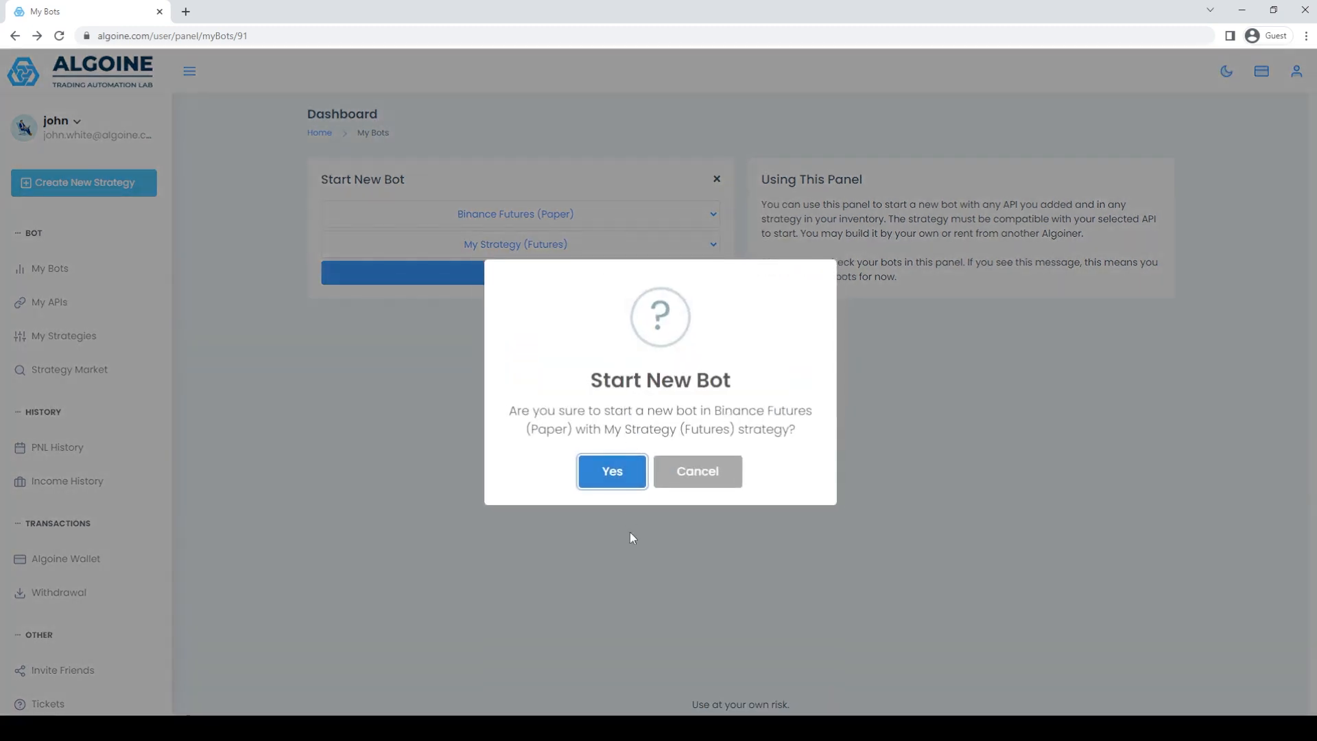
click(618, 473)
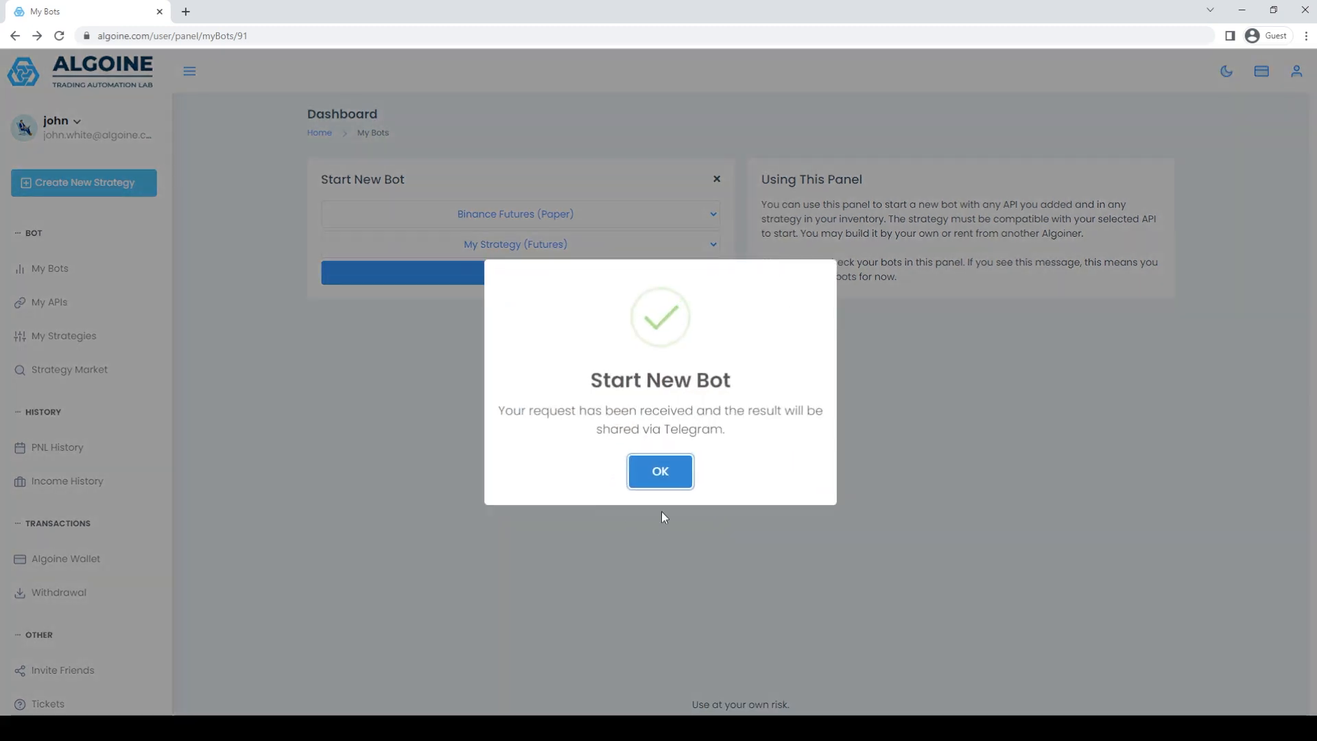
click(665, 472)
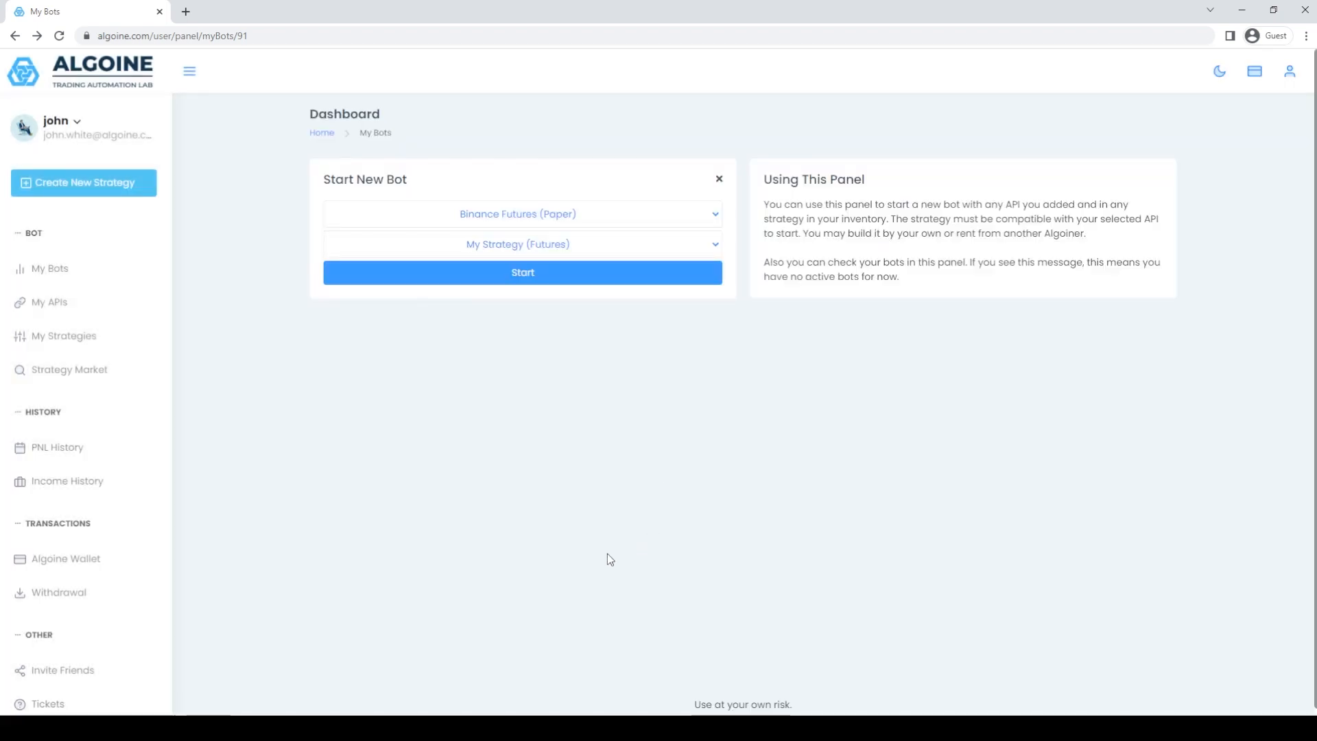
click(88, 273)
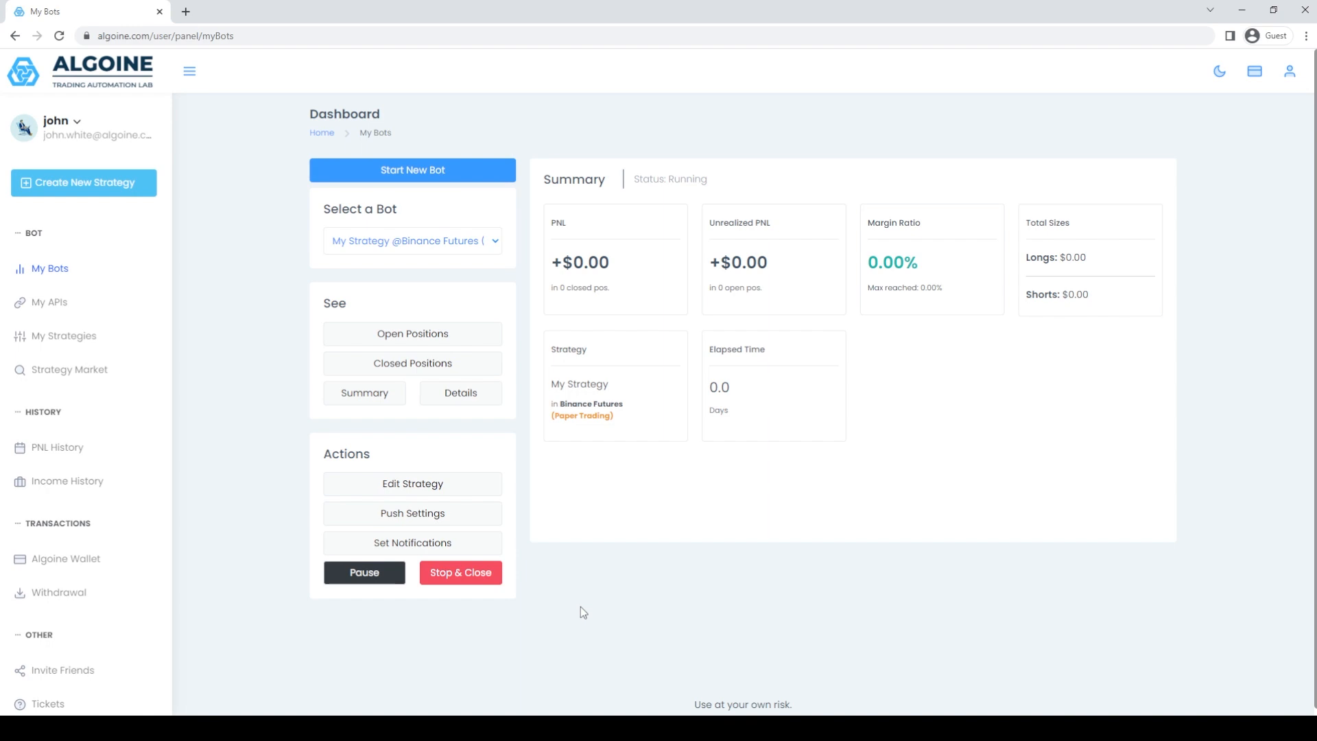